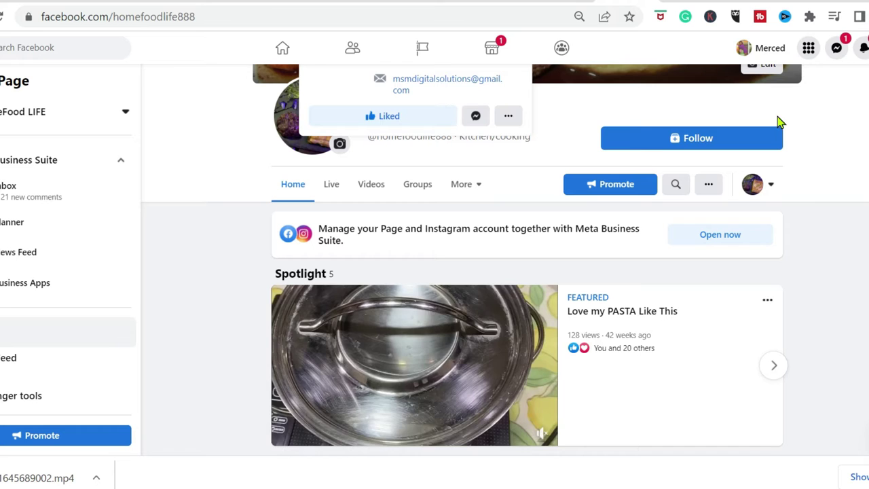
{"action": "left_click", "coordinate": [738, 2]}
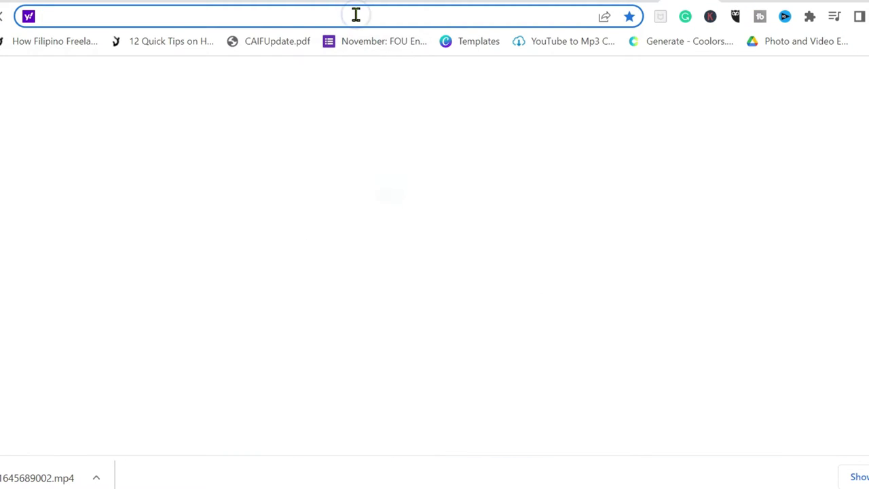
{"action": "type", "text": "z"}
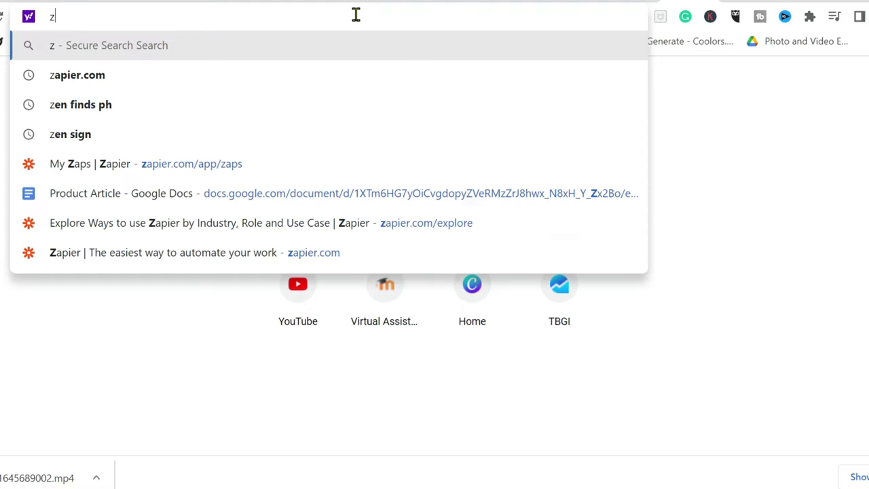
{"action": "type", "text": "ap"}
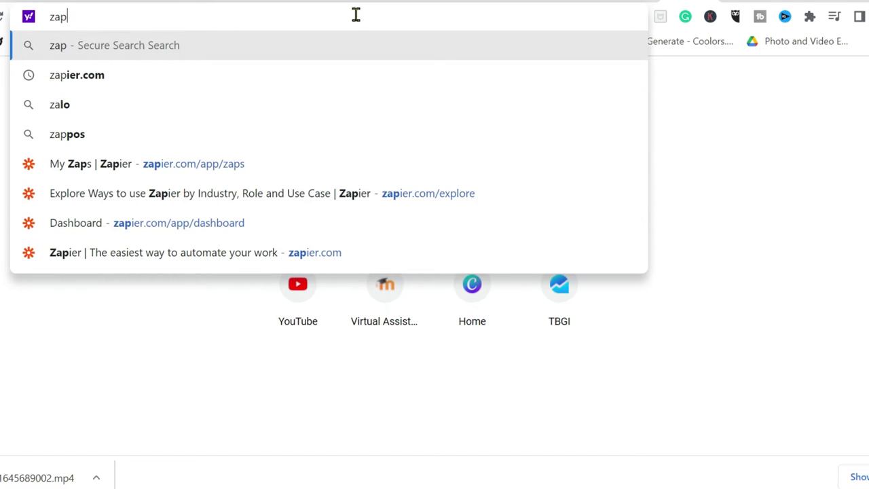
{"action": "type", "text": "ier"}
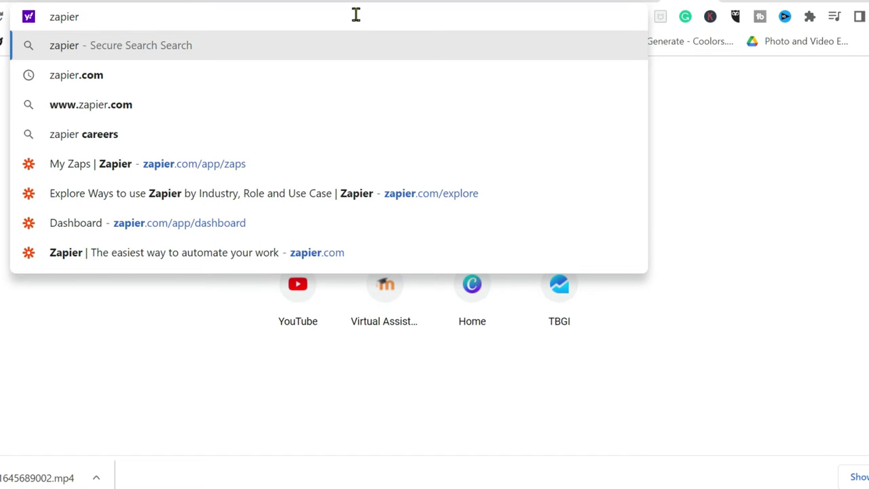
{"action": "left_click", "coordinate": [126, 107]}
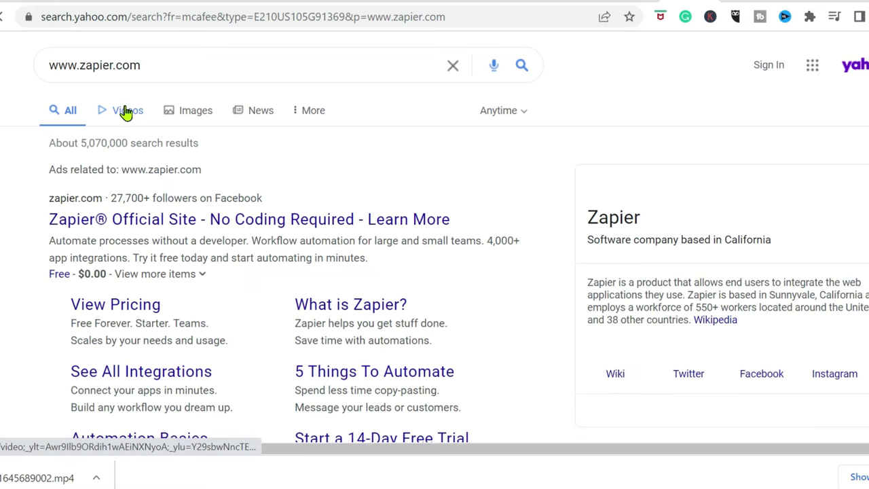
{"action": "scroll", "coordinate": [58, 383], "scroll_direction": "down", "scroll_amount": 1}
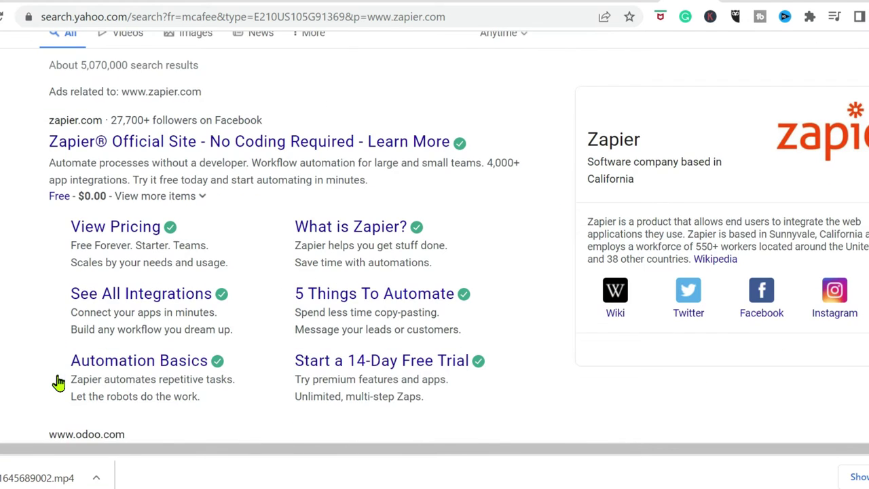
{"action": "scroll", "coordinate": [59, 382], "scroll_direction": "down", "scroll_amount": 1}
{"action": "scroll", "coordinate": [58, 383], "scroll_direction": "down", "scroll_amount": 2}
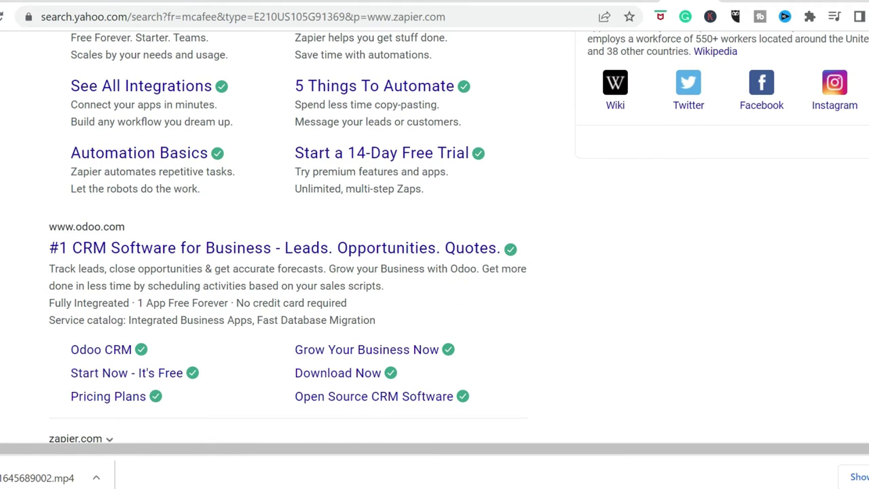
{"action": "scroll", "coordinate": [248, 262], "scroll_direction": "down", "scroll_amount": 2}
{"action": "scroll", "coordinate": [248, 262], "scroll_direction": "down", "scroll_amount": 1}
{"action": "left_click", "coordinate": [198, 272]}
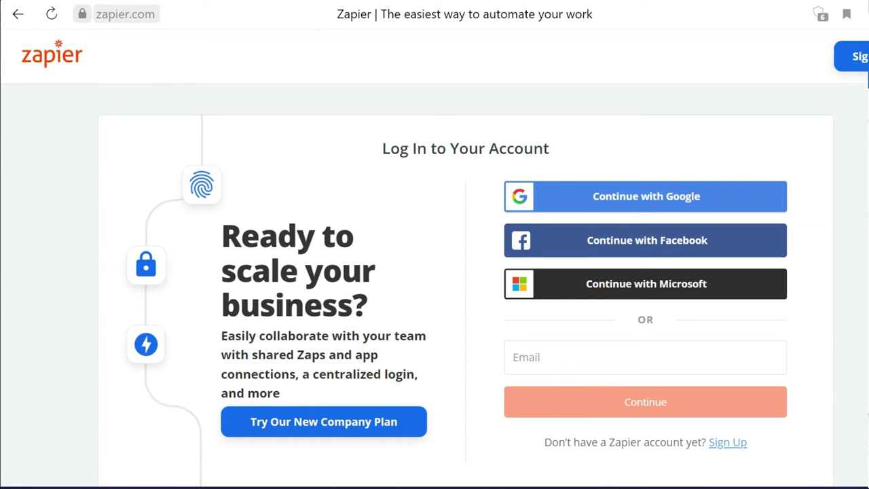
Sign in on the Zapier Log In page, starting with the account email
{"action": "left_click", "coordinate": [645, 357]}
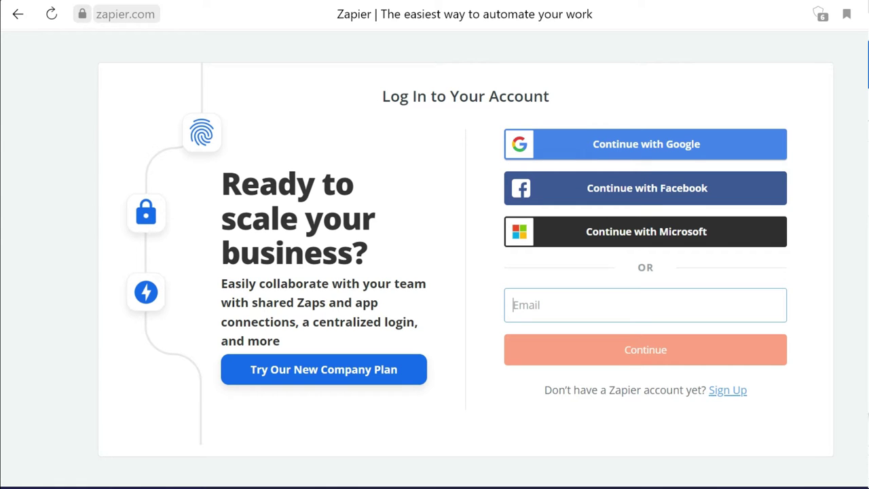
{"action": "scroll", "coordinate": [434, 245], "scroll_direction": "up", "scroll_amount": 1}
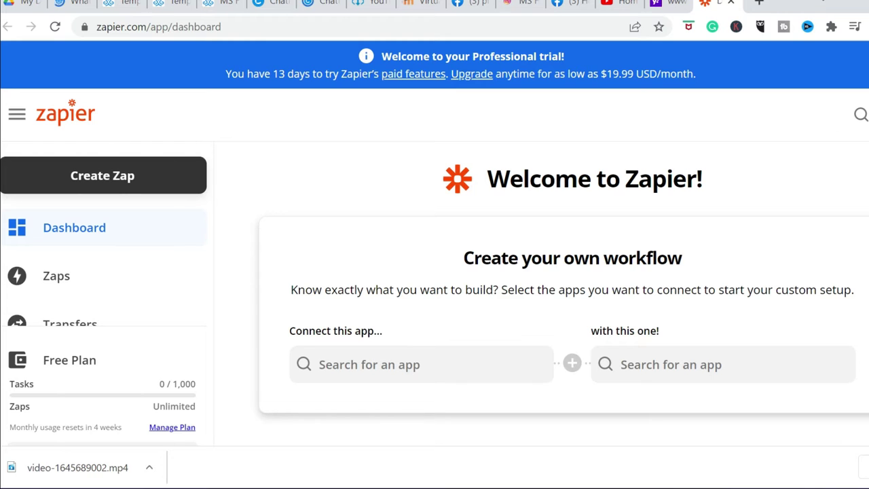
{"action": "scroll", "coordinate": [435, 272], "scroll_direction": "down", "scroll_amount": 4}
{"action": "scroll", "coordinate": [435, 272], "scroll_direction": "down", "scroll_amount": 4}
{"action": "scroll", "coordinate": [435, 271], "scroll_direction": "down", "scroll_amount": 2}
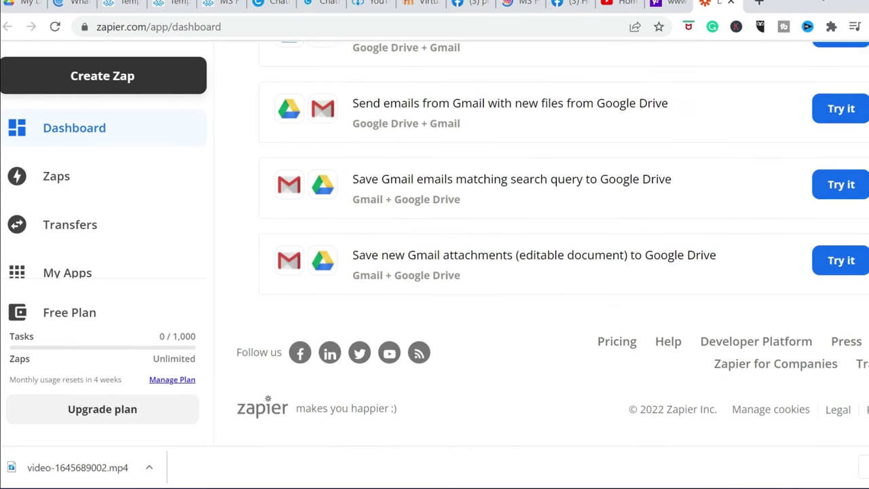
{"action": "scroll", "coordinate": [435, 272], "scroll_direction": "up", "scroll_amount": 10}
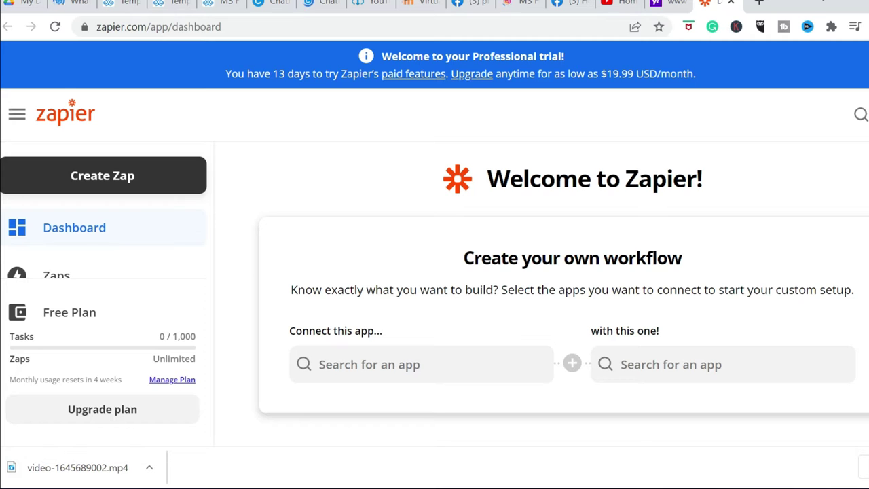
{"action": "scroll", "coordinate": [564, 244], "scroll_direction": "down", "scroll_amount": 5}
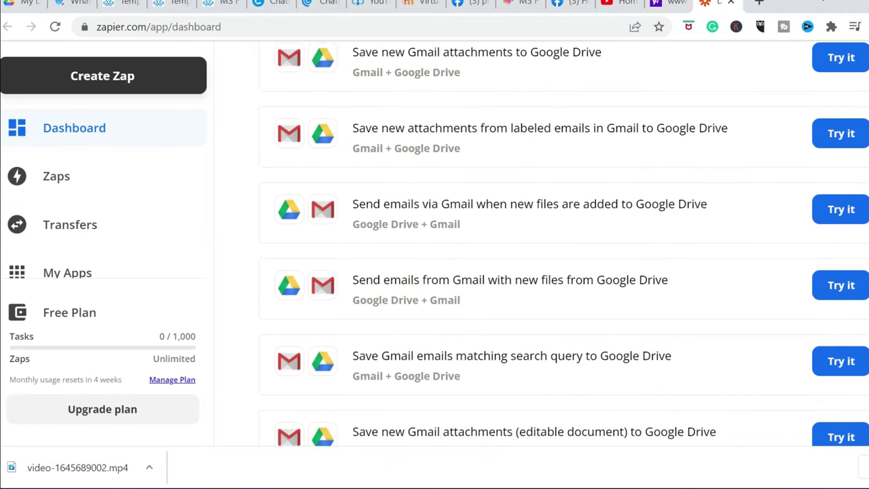
{"action": "scroll", "coordinate": [564, 245], "scroll_direction": "down", "scroll_amount": 1}
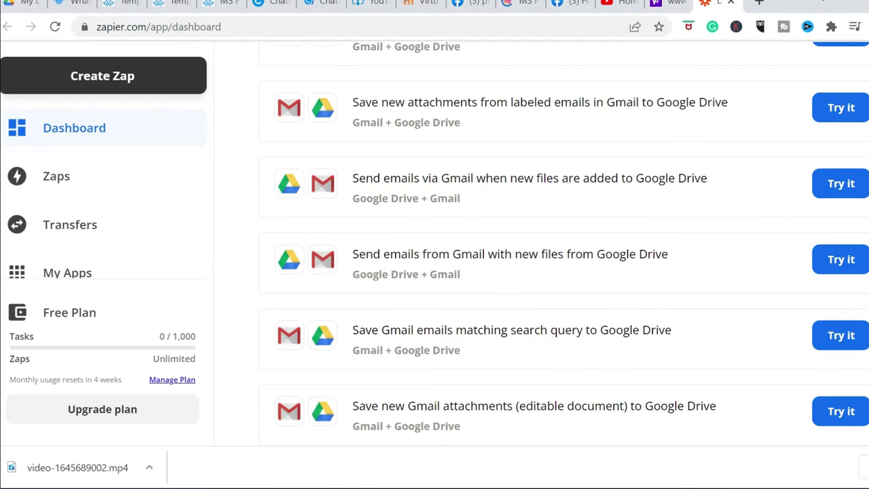
{"action": "scroll", "coordinate": [564, 244], "scroll_direction": "up", "scroll_amount": 6}
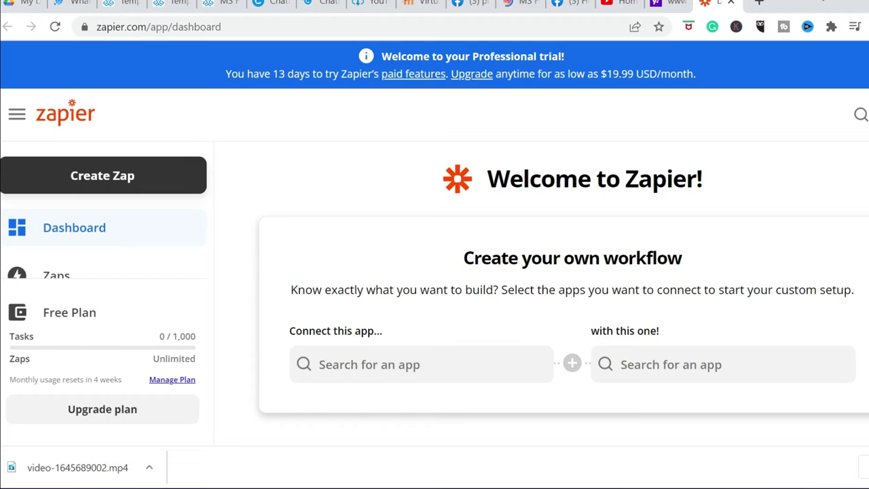
{"action": "scroll", "coordinate": [564, 244], "scroll_direction": "down", "scroll_amount": 1}
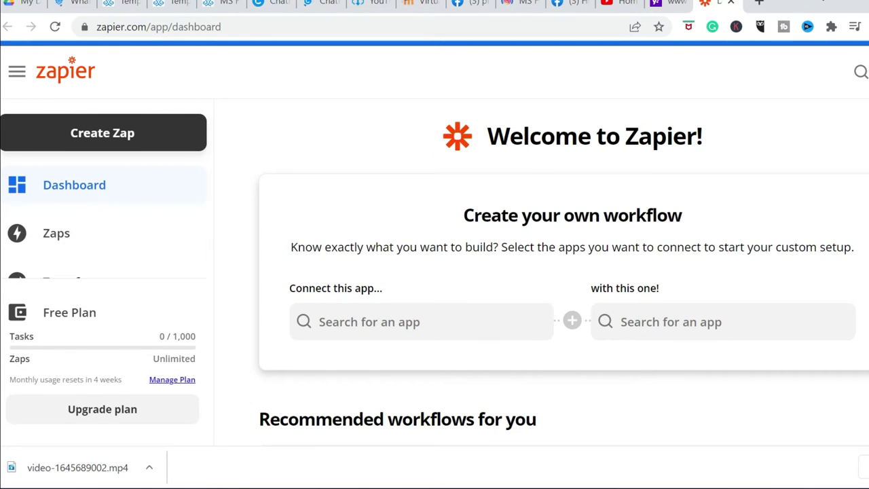
{"action": "scroll", "coordinate": [563, 244], "scroll_direction": "down", "scroll_amount": 1}
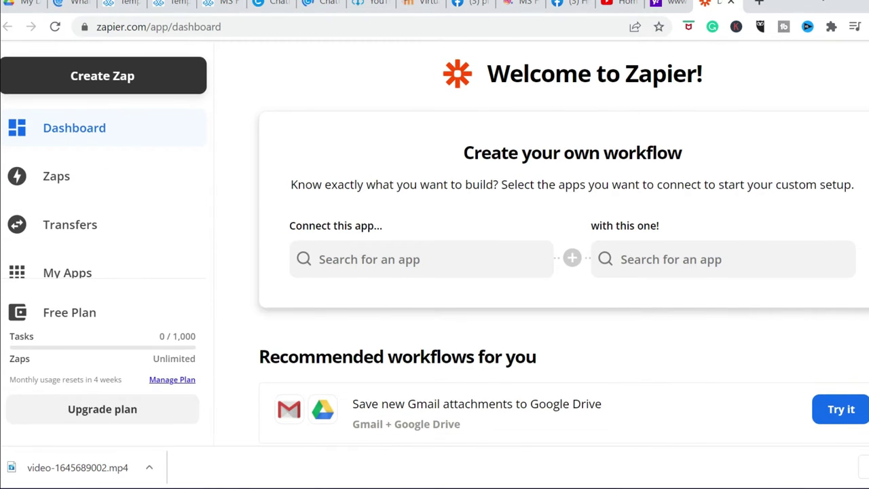
{"action": "scroll", "coordinate": [564, 244], "scroll_direction": "down", "scroll_amount": 1}
{"action": "scroll", "coordinate": [563, 245], "scroll_direction": "up", "scroll_amount": 1}
{"action": "scroll", "coordinate": [563, 244], "scroll_direction": "up", "scroll_amount": 2}
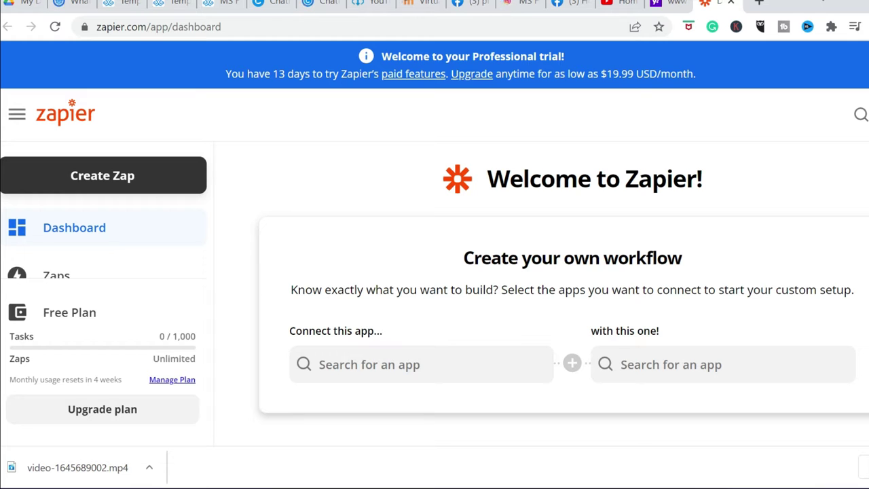
{"action": "scroll", "coordinate": [563, 244], "scroll_direction": "down", "scroll_amount": 1}
{"action": "scroll", "coordinate": [564, 244], "scroll_direction": "down", "scroll_amount": 1}
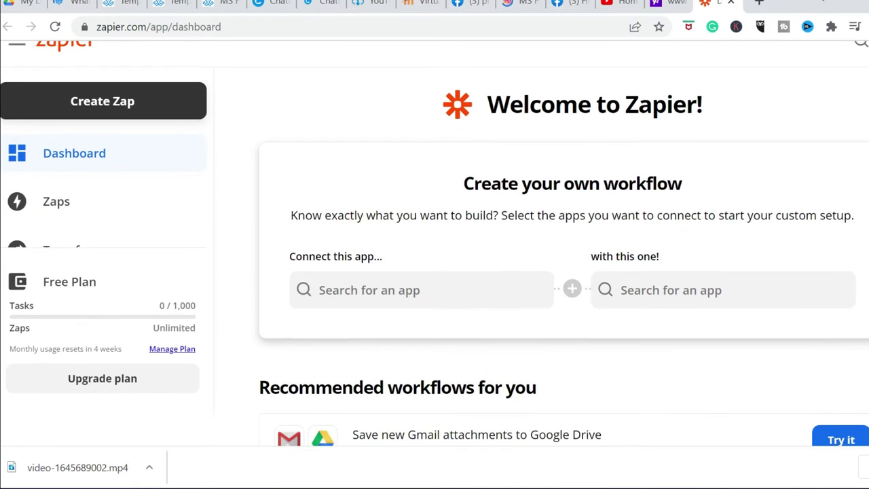
{"action": "scroll", "coordinate": [563, 245], "scroll_direction": "down", "scroll_amount": 1}
{"action": "scroll", "coordinate": [563, 244], "scroll_direction": "down", "scroll_amount": 1}
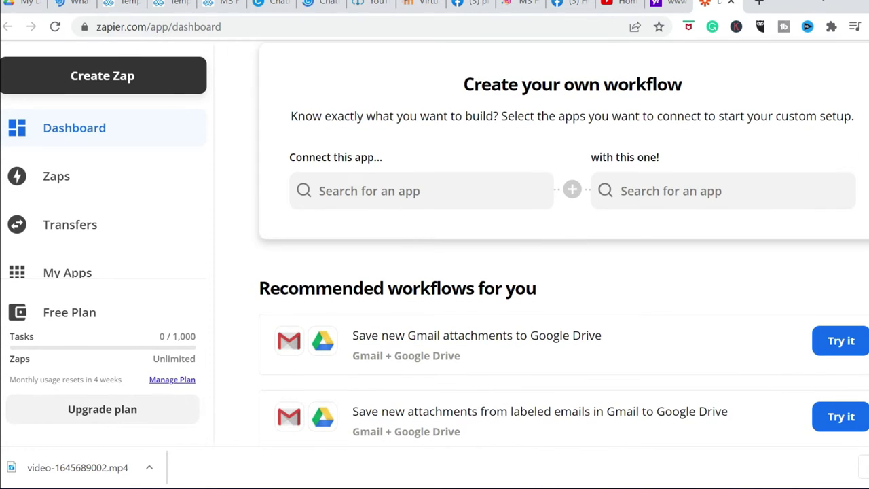
{"action": "scroll", "coordinate": [563, 245], "scroll_direction": "down", "scroll_amount": 1}
{"action": "scroll", "coordinate": [564, 244], "scroll_direction": "down", "scroll_amount": 1}
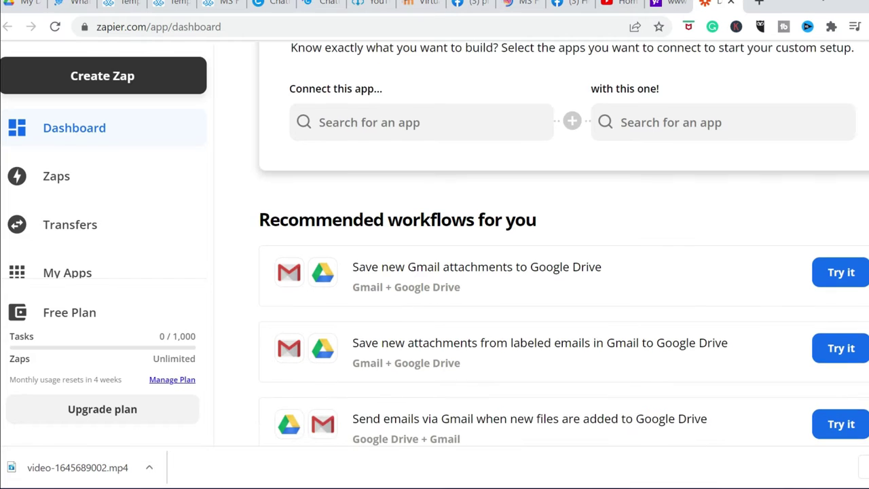
{"action": "scroll", "coordinate": [564, 245], "scroll_direction": "down", "scroll_amount": 1}
{"action": "scroll", "coordinate": [563, 245], "scroll_direction": "down", "scroll_amount": 1}
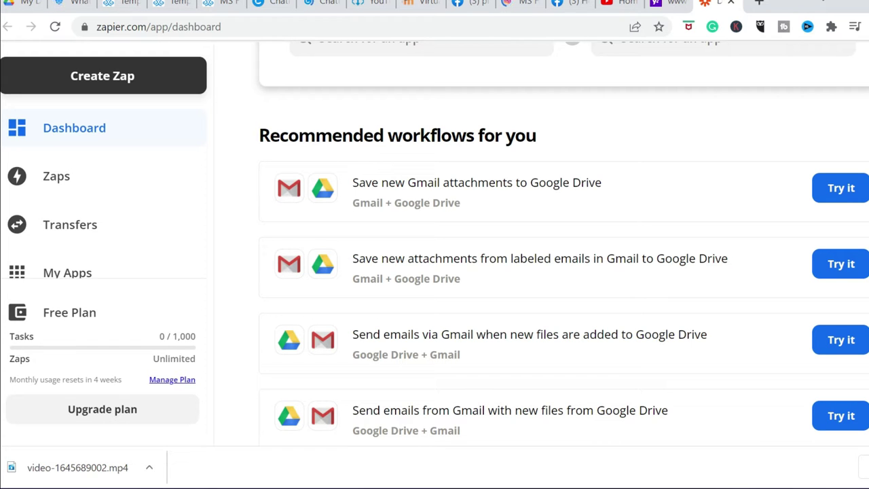
{"action": "scroll", "coordinate": [563, 241], "scroll_direction": "down", "scroll_amount": 1}
{"action": "scroll", "coordinate": [563, 242], "scroll_direction": "down", "scroll_amount": 3}
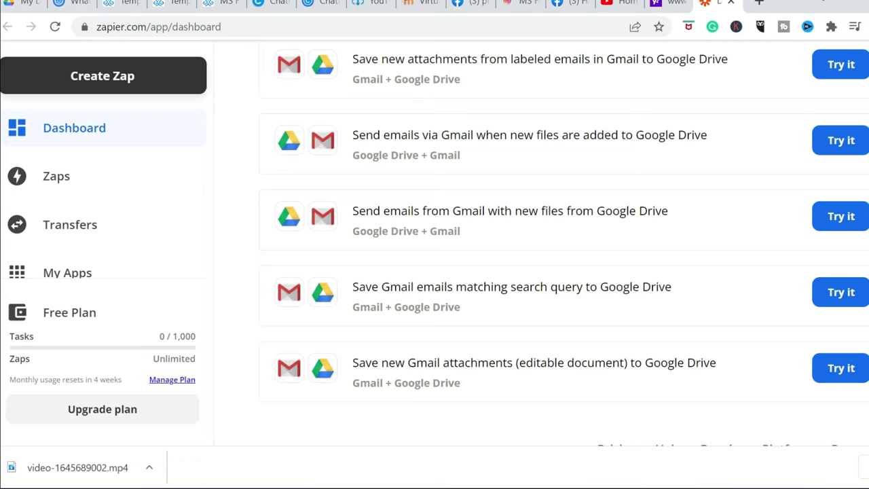
{"action": "scroll", "coordinate": [563, 242], "scroll_direction": "up", "scroll_amount": 2}
{"action": "scroll", "coordinate": [562, 241], "scroll_direction": "up", "scroll_amount": 5}
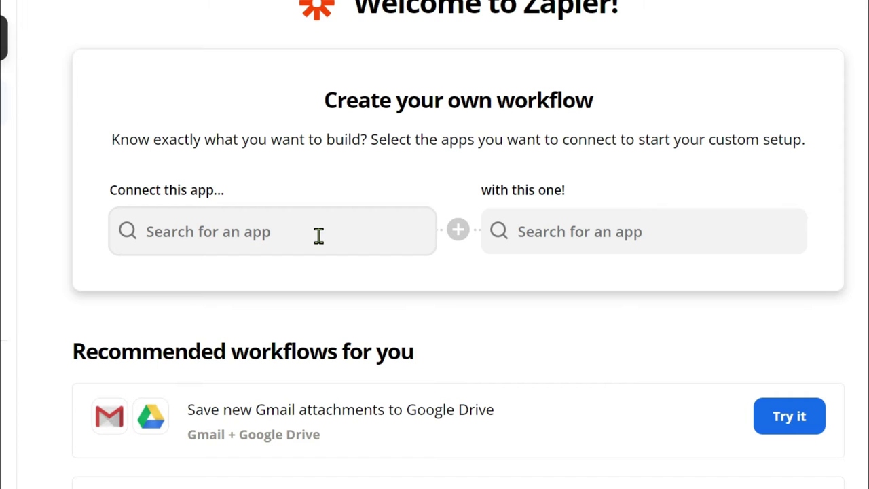
Choose YouTube and Facebook Pages as the two apps to connect
{"action": "left_click", "coordinate": [316, 234]}
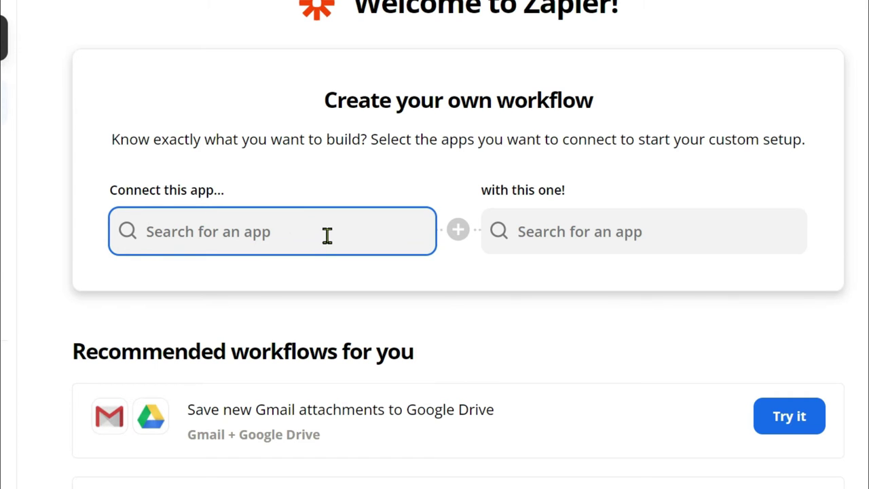
{"action": "type", "text": "youtu"}
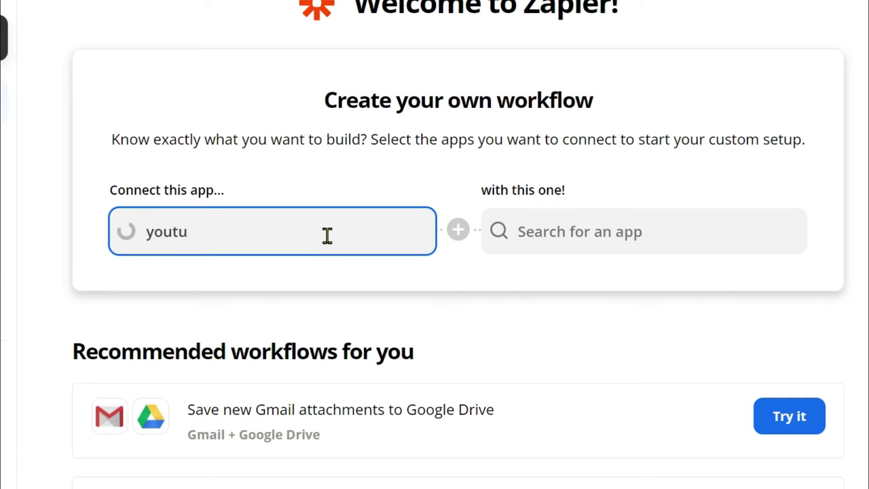
{"action": "type", "text": "be"}
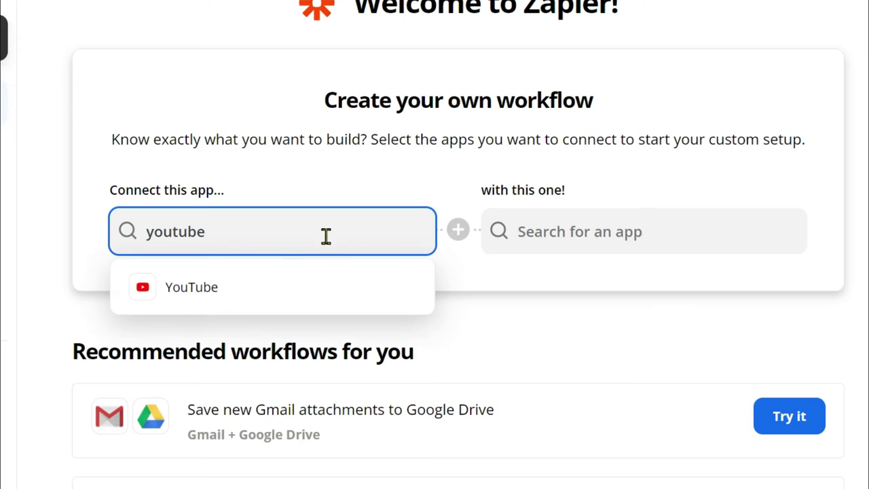
{"action": "left_click", "coordinate": [231, 292]}
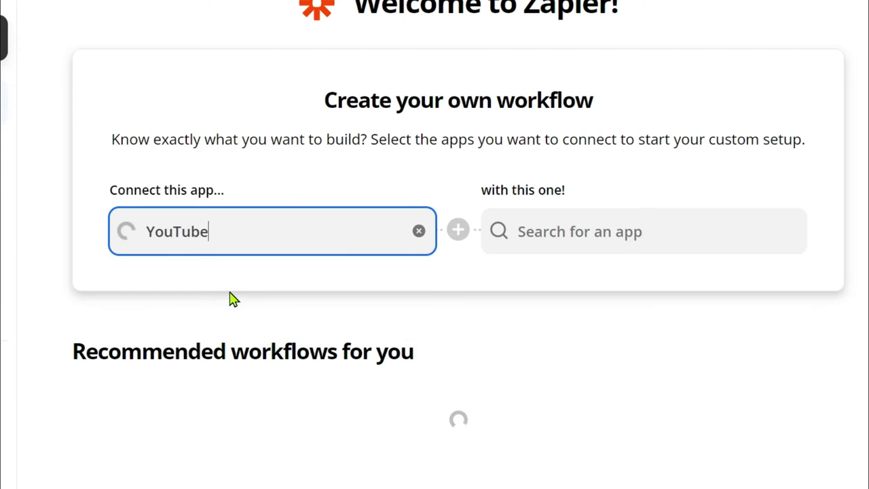
{"action": "left_click", "coordinate": [633, 229]}
{"action": "type", "text": "fa"}
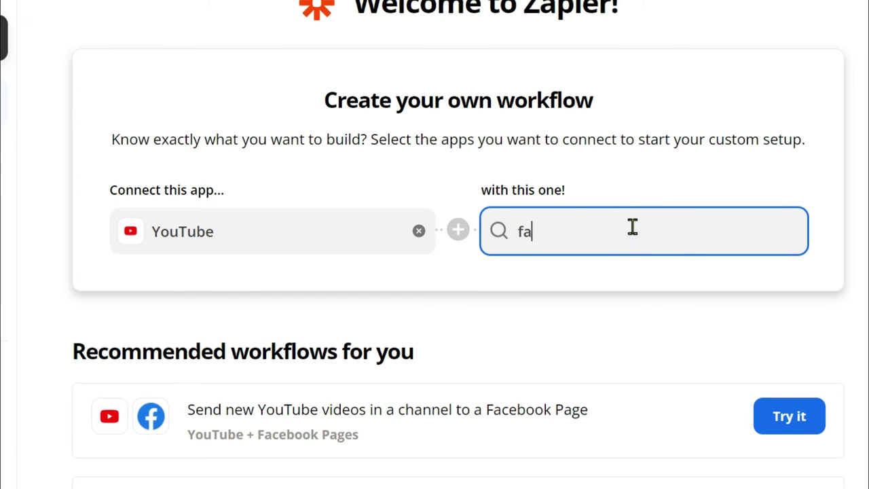
{"action": "type", "text": "ce"}
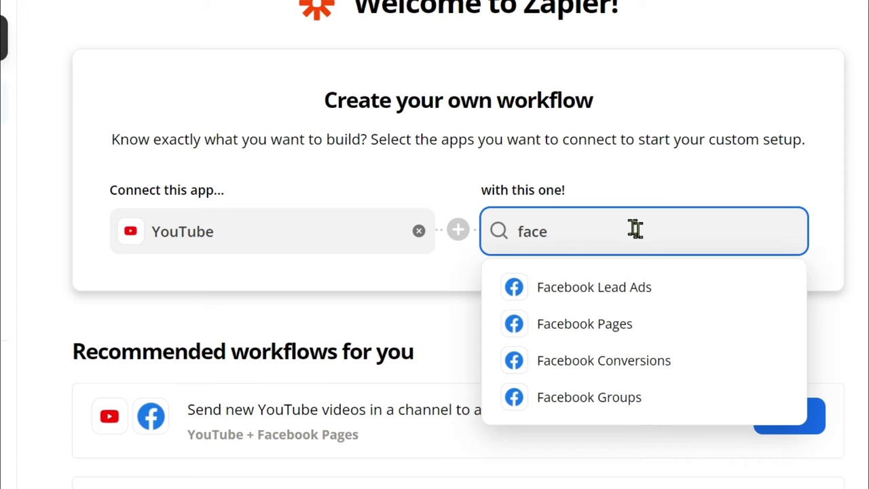
{"action": "scroll", "coordinate": [625, 350], "scroll_direction": "down", "scroll_amount": 1}
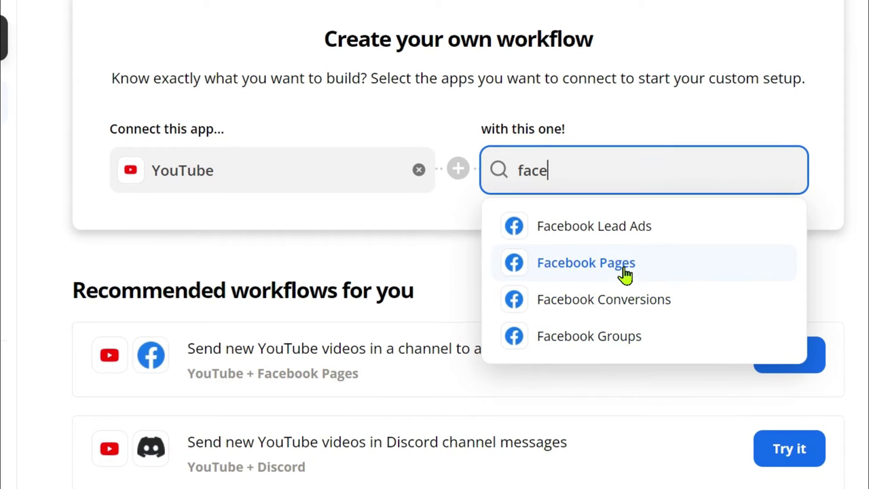
{"action": "left_click", "coordinate": [625, 272]}
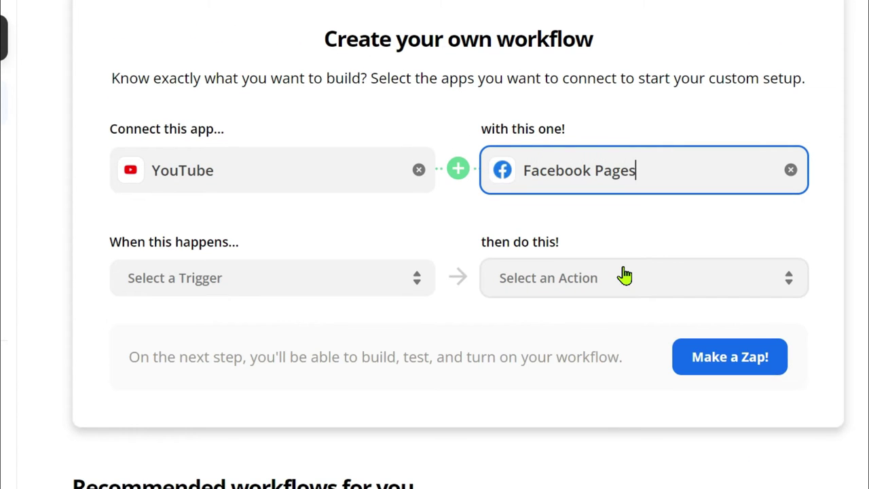
Set the trigger to New Video In Channel and the action to Create Page Post, then try the workflow
{"action": "left_click", "coordinate": [282, 290]}
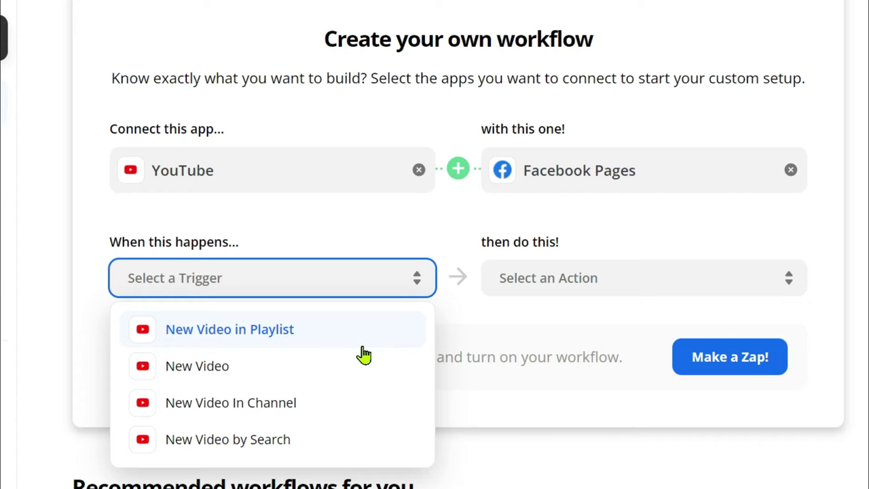
{"action": "left_click", "coordinate": [277, 407]}
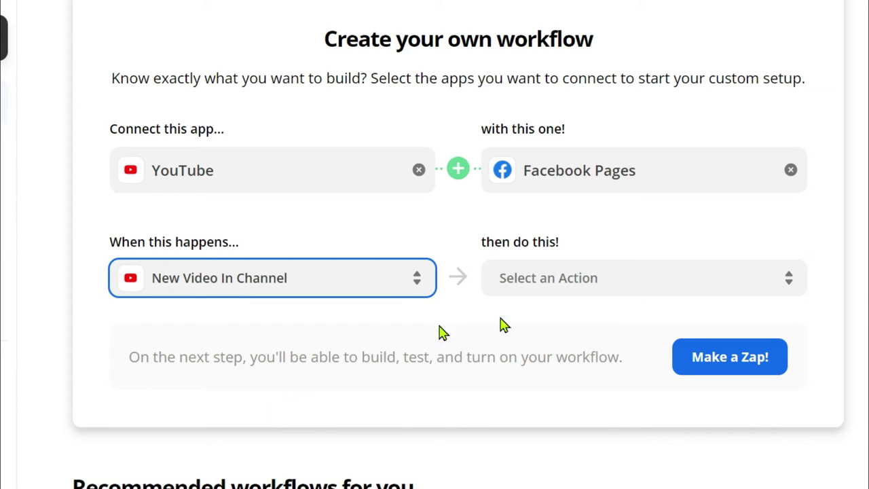
{"action": "left_click", "coordinate": [637, 295]}
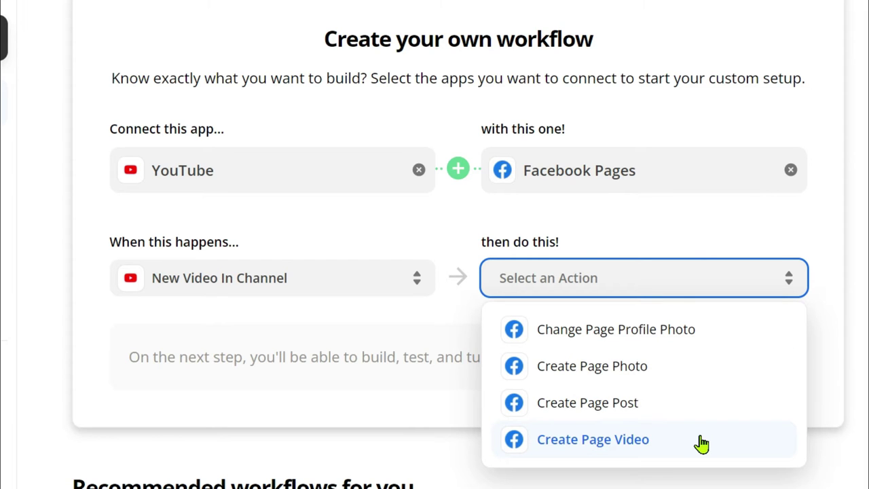
{"action": "left_click", "coordinate": [620, 410]}
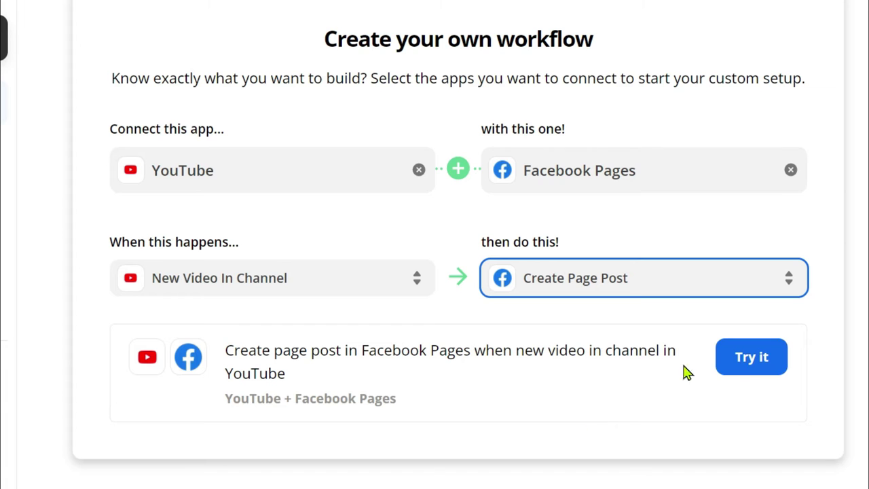
{"action": "left_click", "coordinate": [746, 364]}
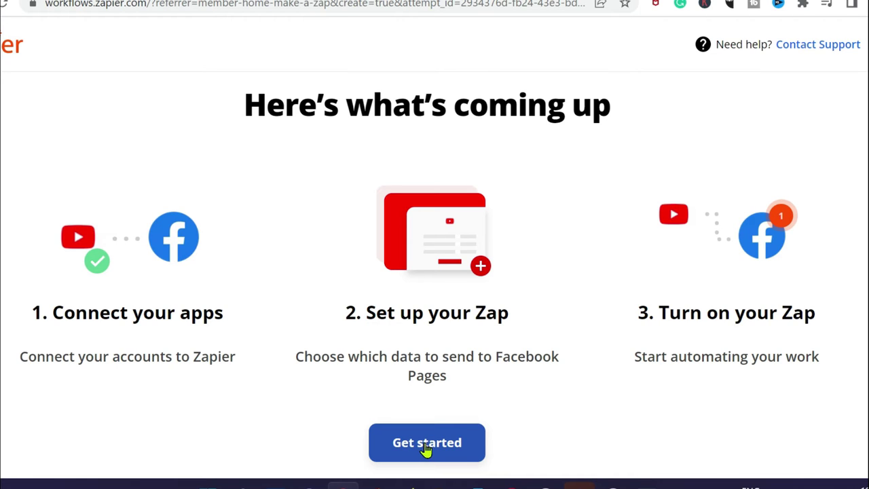
Get started with the Zap setup and open the YouTube account sign-in window
{"action": "left_click", "coordinate": [426, 447]}
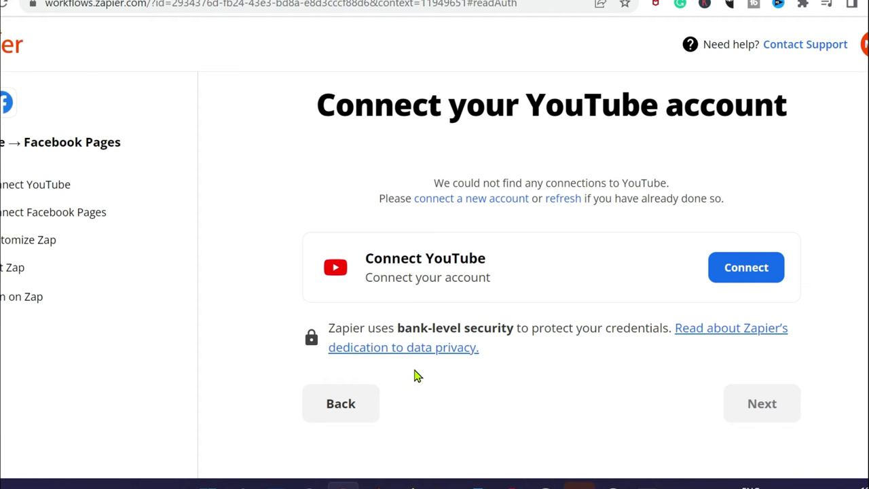
{"action": "left_click", "coordinate": [751, 271]}
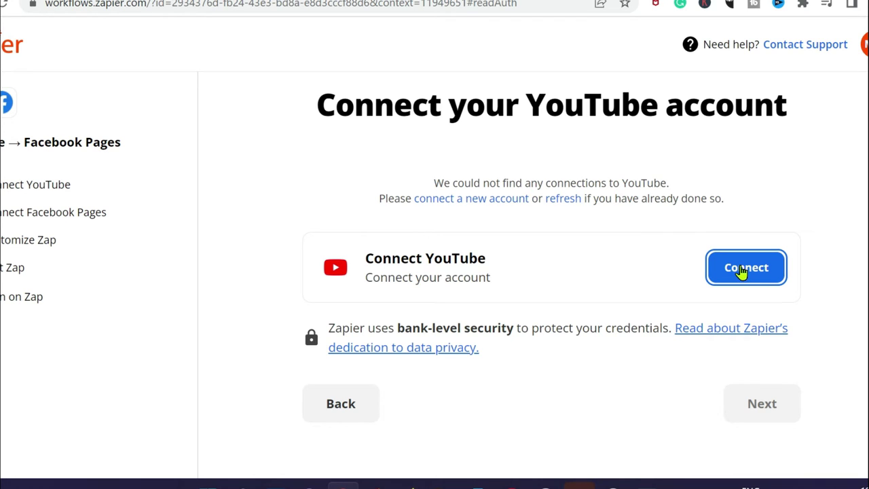
{"action": "left_click", "coordinate": [742, 271]}
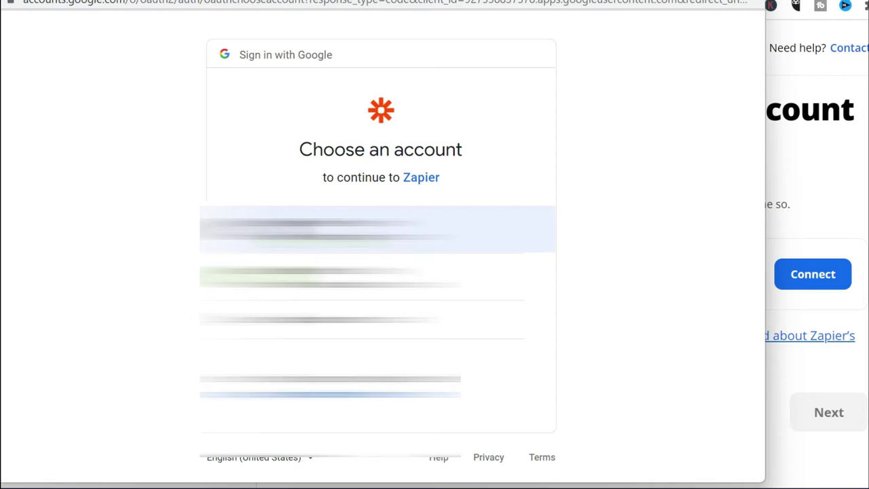
Sign in with the Google account, pick the HomeFood LIFE brand account, allow access and continue
{"action": "left_click", "coordinate": [217, 231]}
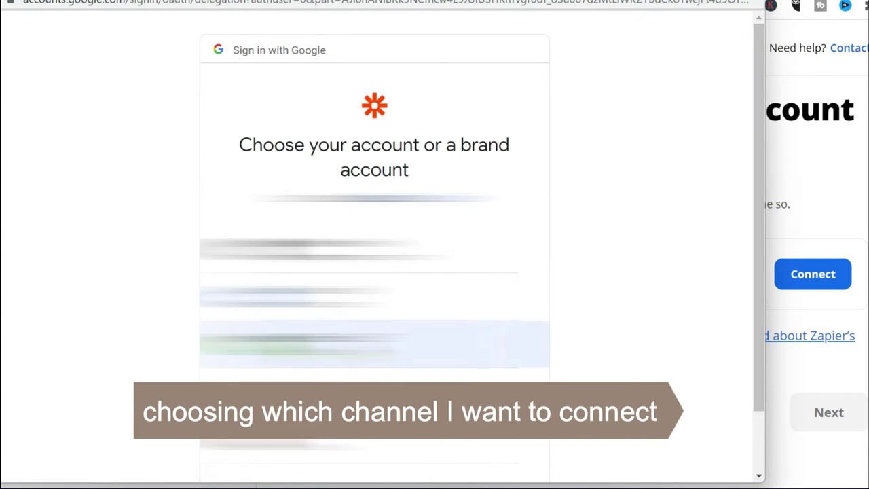
{"action": "left_click", "coordinate": [374, 317]}
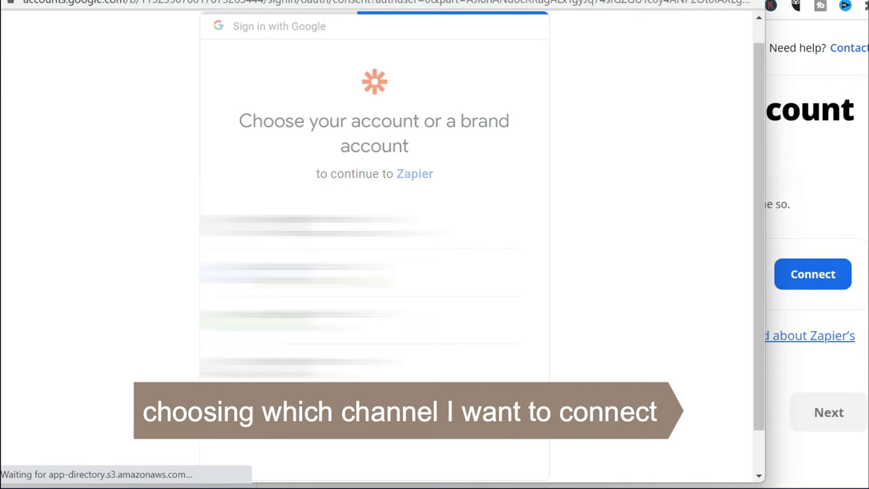
{"action": "scroll", "coordinate": [381, 244], "scroll_direction": "down", "scroll_amount": 2}
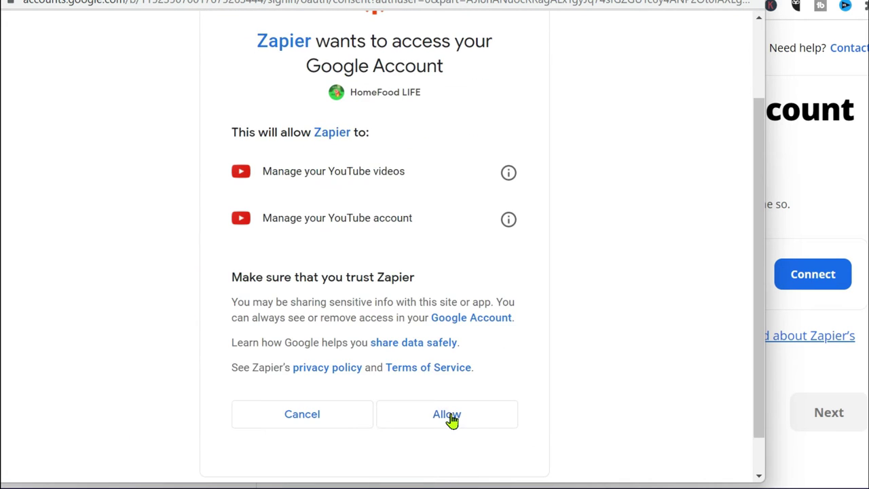
{"action": "left_click", "coordinate": [452, 419]}
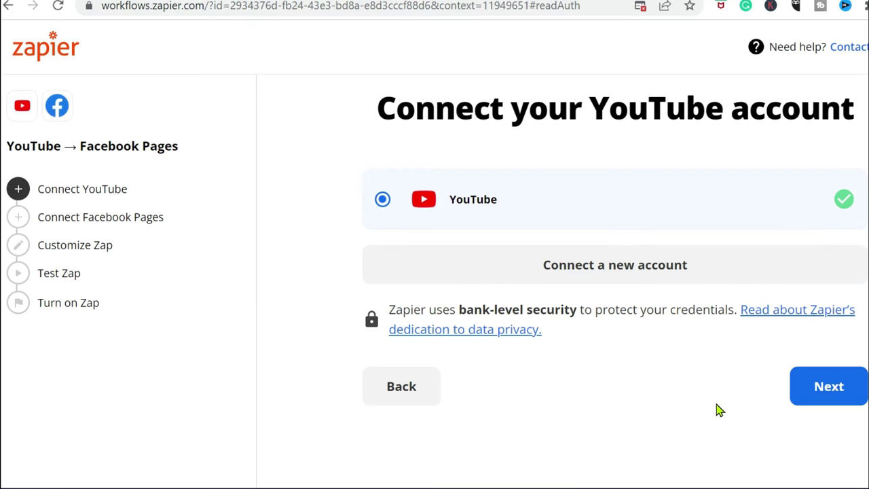
{"action": "left_click", "coordinate": [826, 398]}
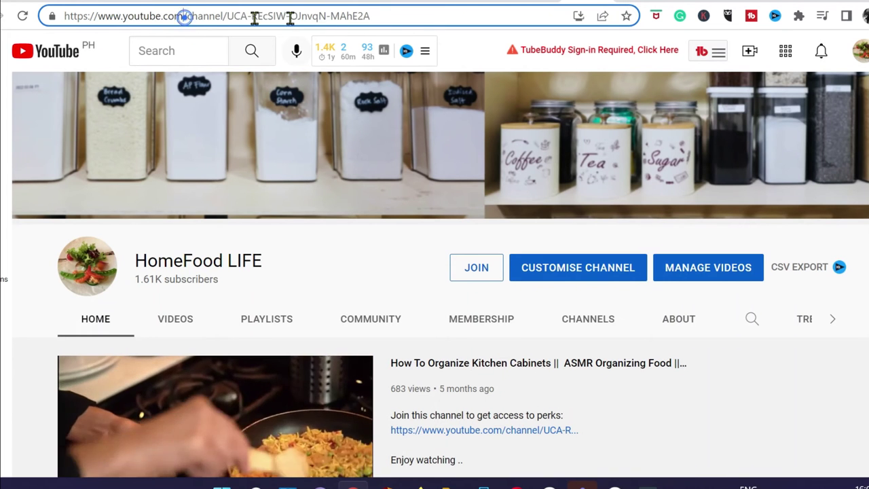
Copy the /channel/ ID path from the HomeFood LIFE channel's web address
{"action": "left_click_drag", "start_coordinate": [184, 15], "coordinate": [408, 16]}
{"action": "right_click", "coordinate": [343, 26]}
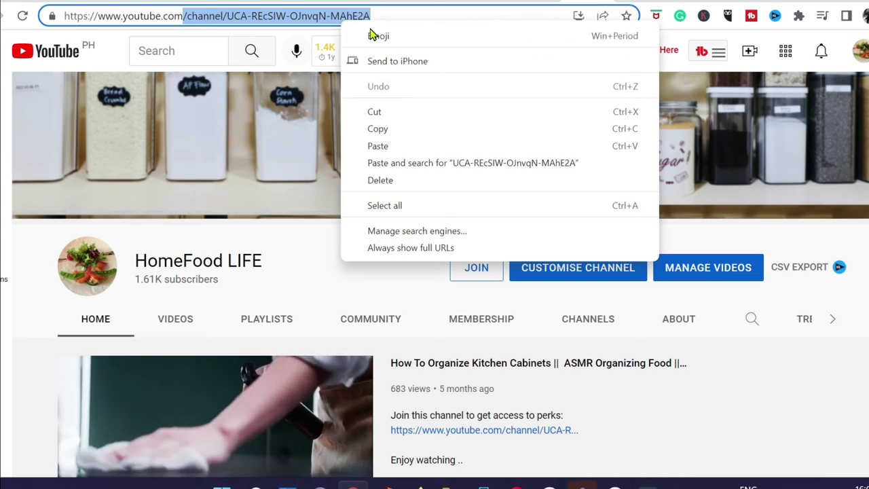
{"action": "left_click", "coordinate": [407, 129]}
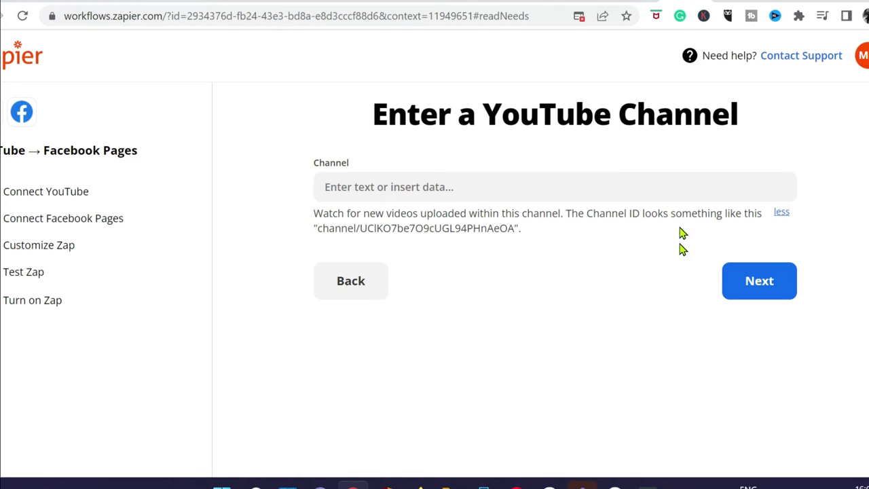
Paste the channel ID into the Channel field and remove its leading slash
{"action": "right_click", "coordinate": [574, 197]}
{"action": "left_click", "coordinate": [608, 320]}
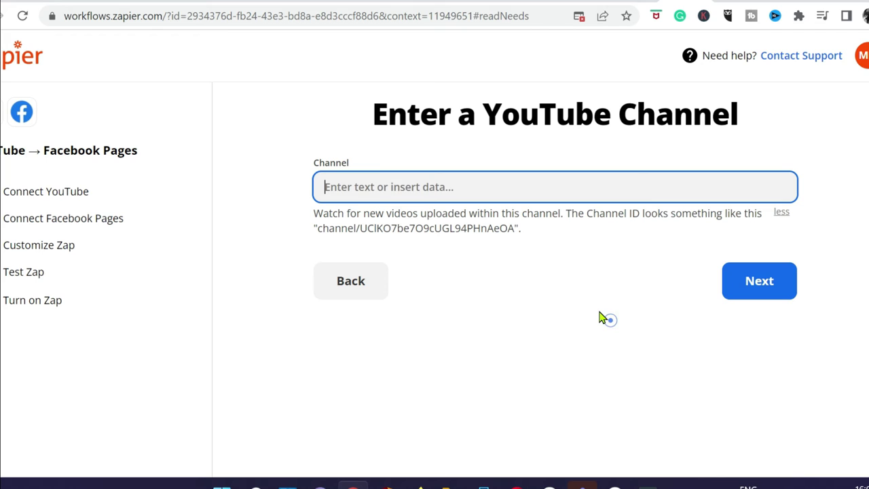
{"action": "left_click", "coordinate": [327, 186]}
{"action": "key", "text": "BackSpace"}
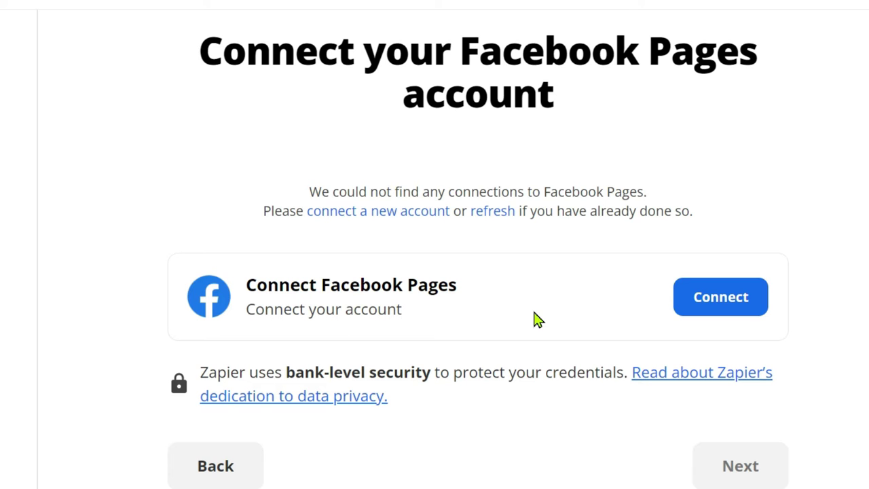
Start the Facebook Pages connection and continue with the signed-in Facebook account
{"action": "left_click", "coordinate": [712, 307]}
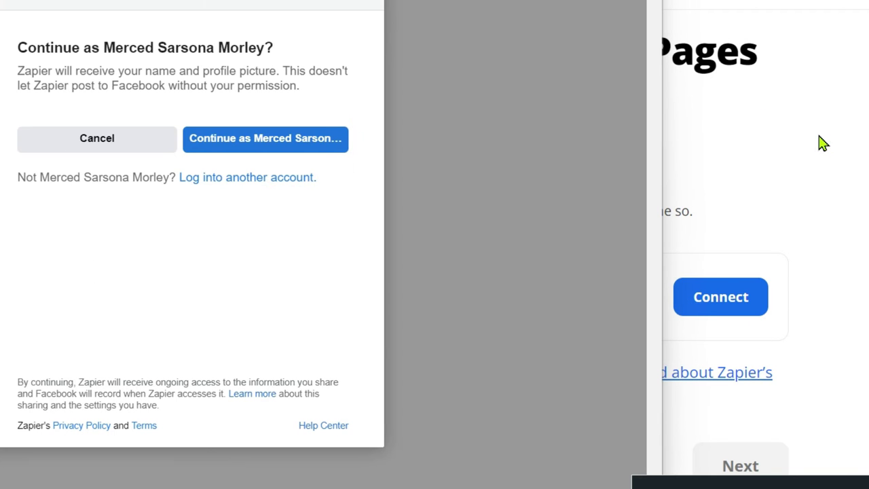
{"action": "left_click", "coordinate": [261, 143]}
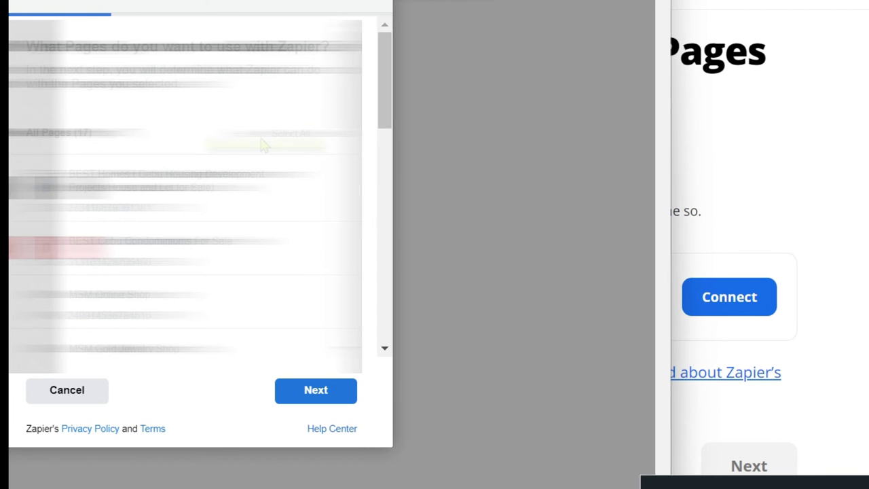
{"action": "scroll", "coordinate": [207, 244], "scroll_direction": "down", "scroll_amount": 2}
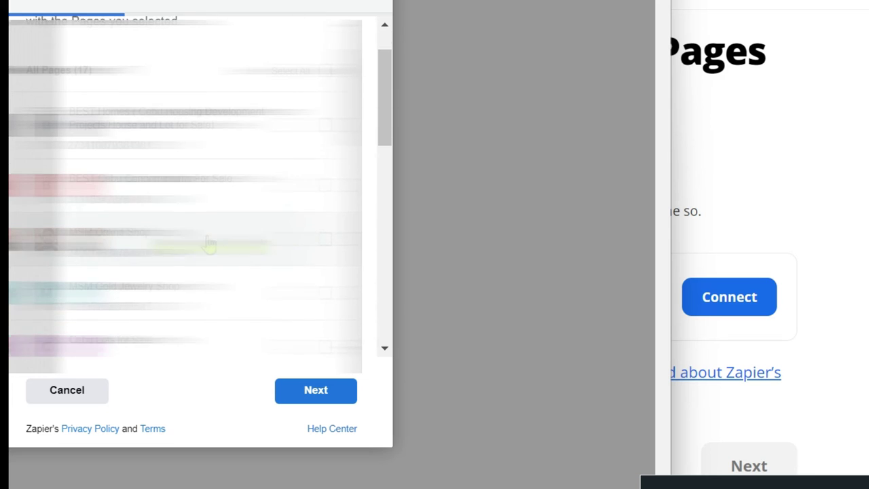
{"action": "scroll", "coordinate": [202, 241], "scroll_direction": "down", "scroll_amount": 1}
{"action": "scroll", "coordinate": [201, 240], "scroll_direction": "down", "scroll_amount": 1}
{"action": "scroll", "coordinate": [197, 238], "scroll_direction": "down", "scroll_amount": 1}
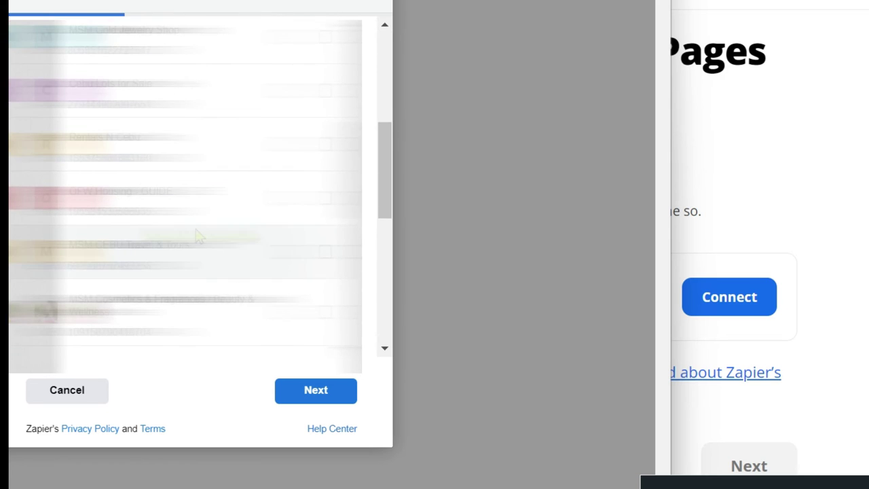
{"action": "scroll", "coordinate": [198, 236], "scroll_direction": "down", "scroll_amount": 2}
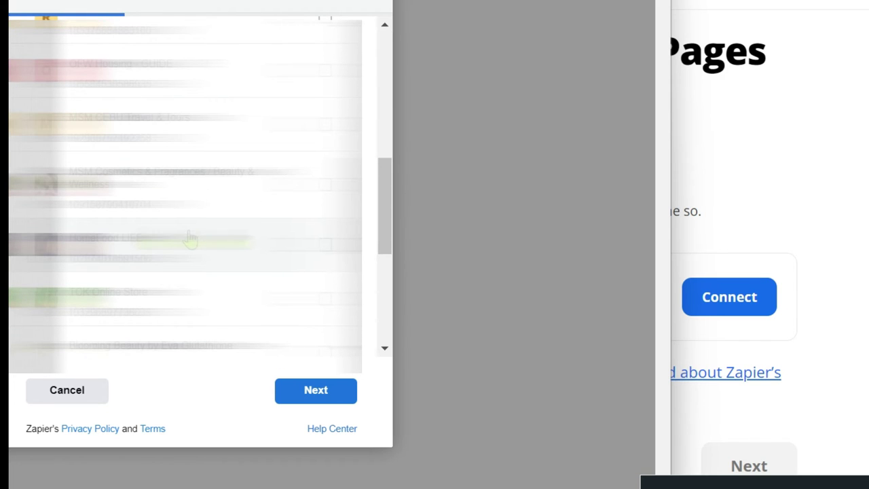
Grant Zapier permissions for the HomeFood page and acknowledge the completed Facebook link
{"action": "left_click", "coordinate": [165, 249]}
{"action": "left_click", "coordinate": [321, 402]}
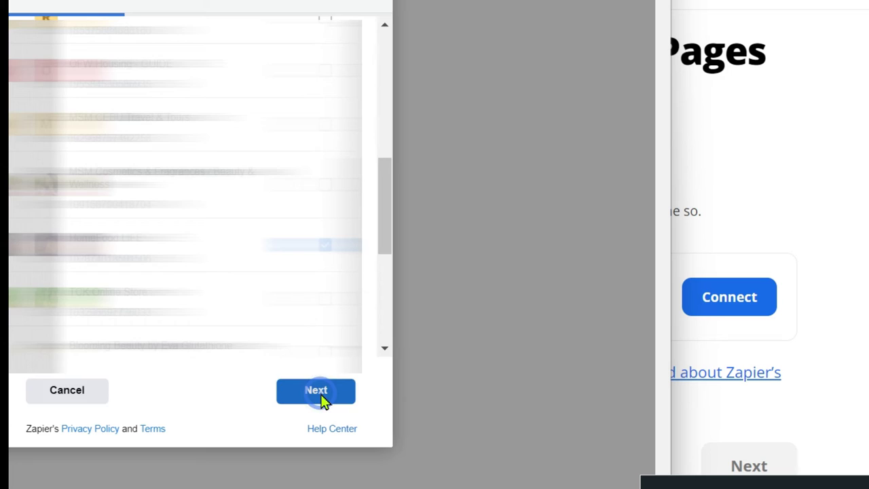
{"action": "left_click", "coordinate": [326, 377]}
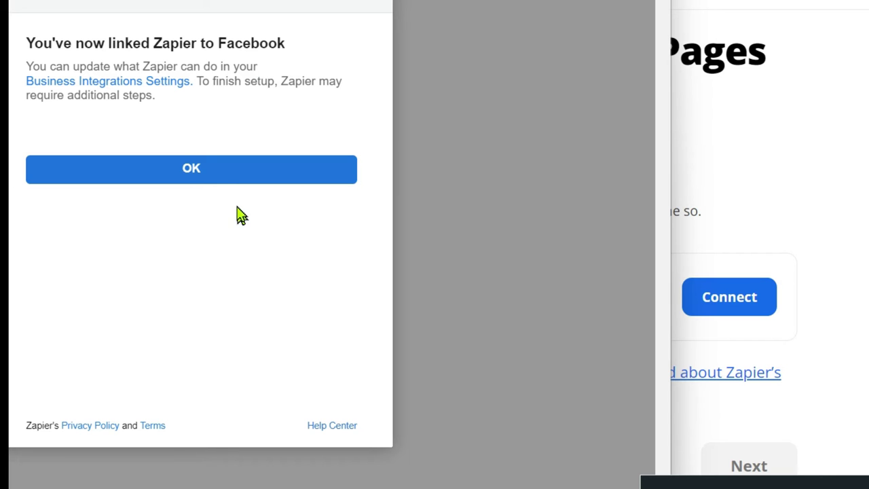
{"action": "left_click", "coordinate": [225, 182]}
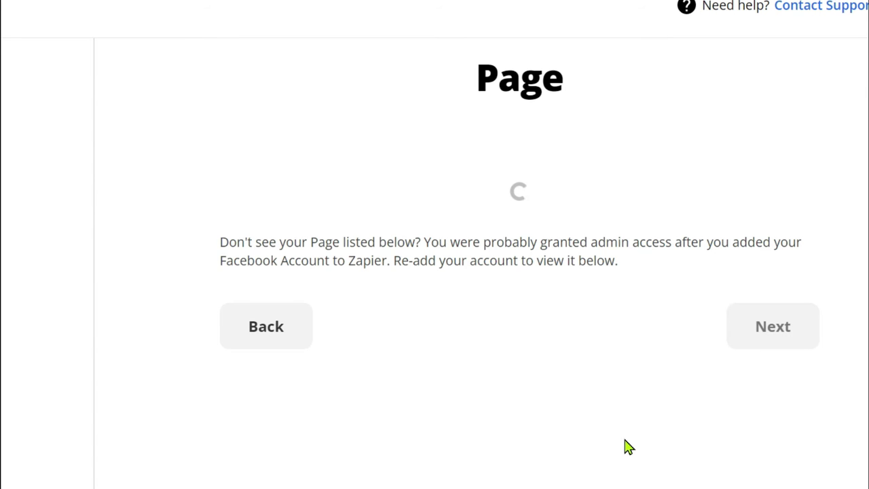
Select HomeFood LIFE as the Facebook Page to post to
{"action": "left_click", "coordinate": [243, 179]}
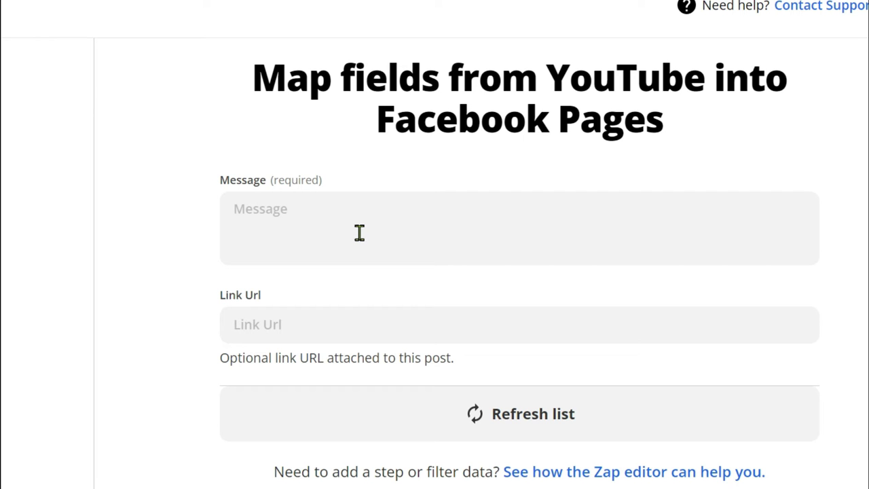
Type a message starting 'Hello everyone,' announcing the new YouTube video and inviting viewers to watch
{"action": "left_click", "coordinate": [368, 224]}
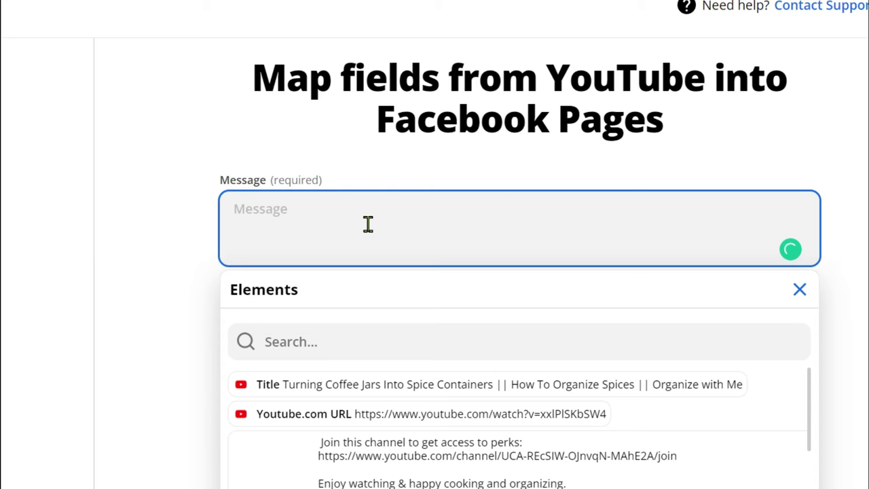
{"action": "type", "text": "Hell"}
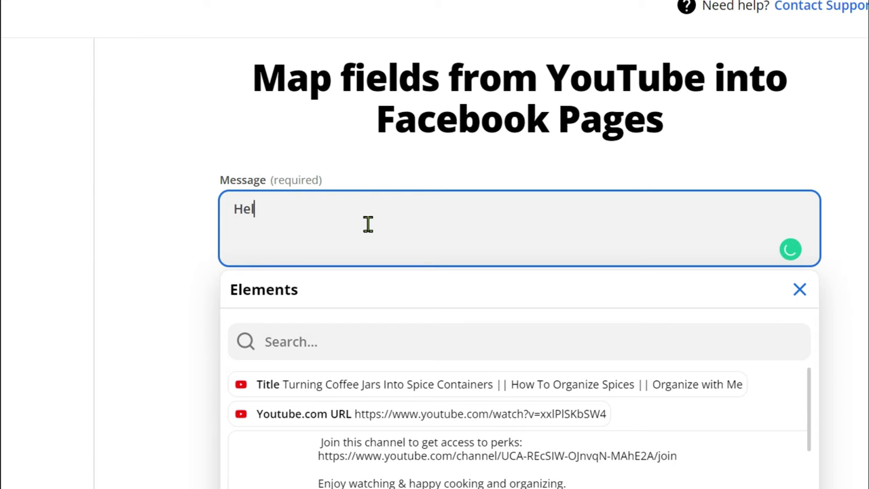
{"action": "type", "text": "o everyone,"}
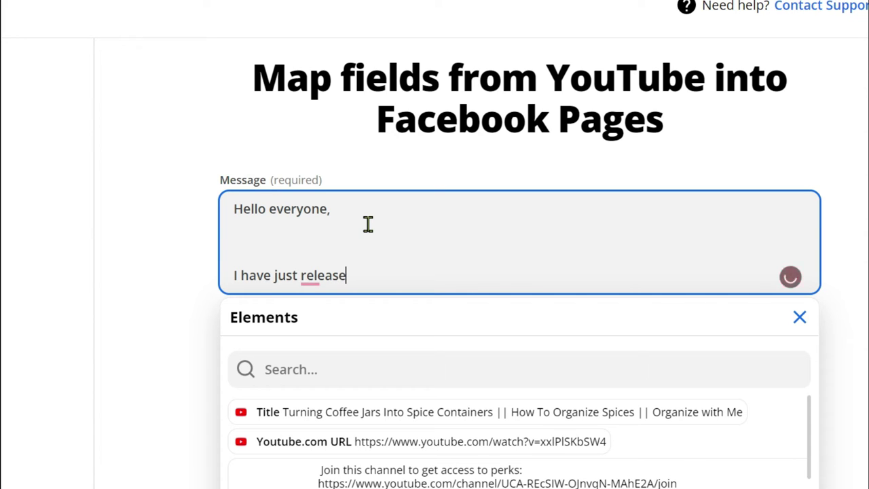
{"action": "type", "text": "d this new video on my Y"}
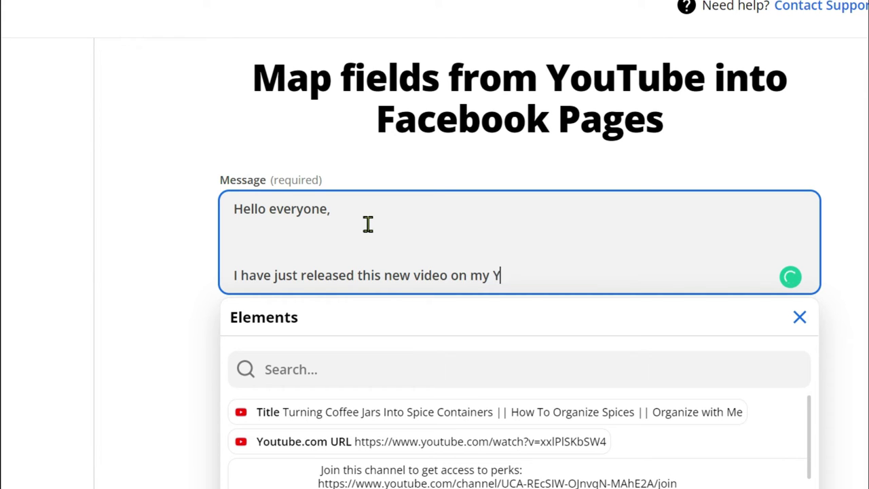
{"action": "type", "text": "outube channel."}
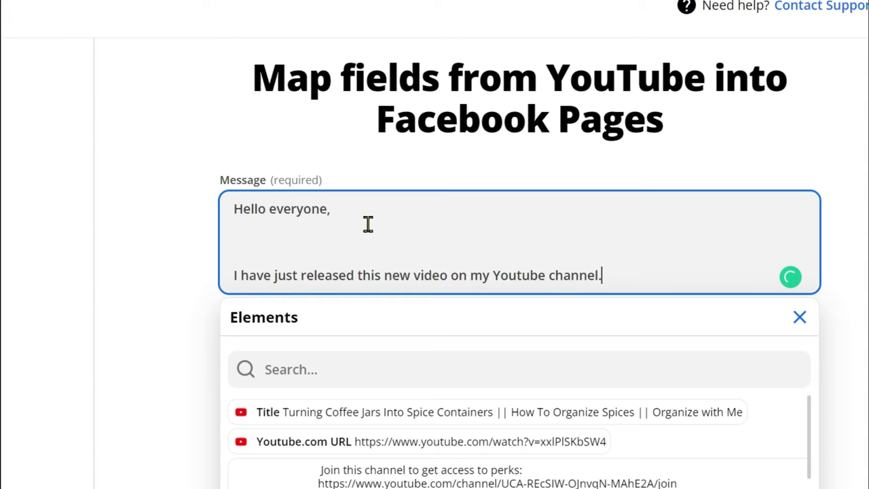
{"action": "key", "text": "Return"}
{"action": "type", "text": "u m"}
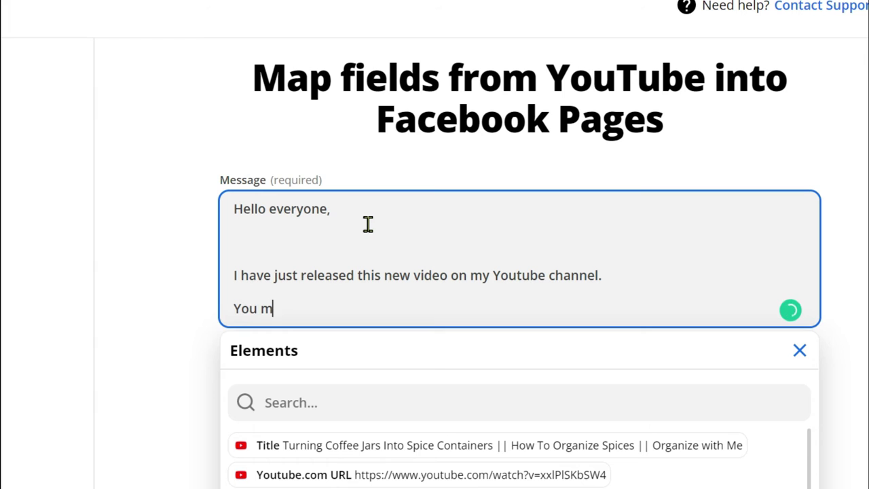
{"action": "type", "text": "ay v"}
{"action": "key", "text": "BackSpace"}
{"action": "type", "text": "want to vi"}
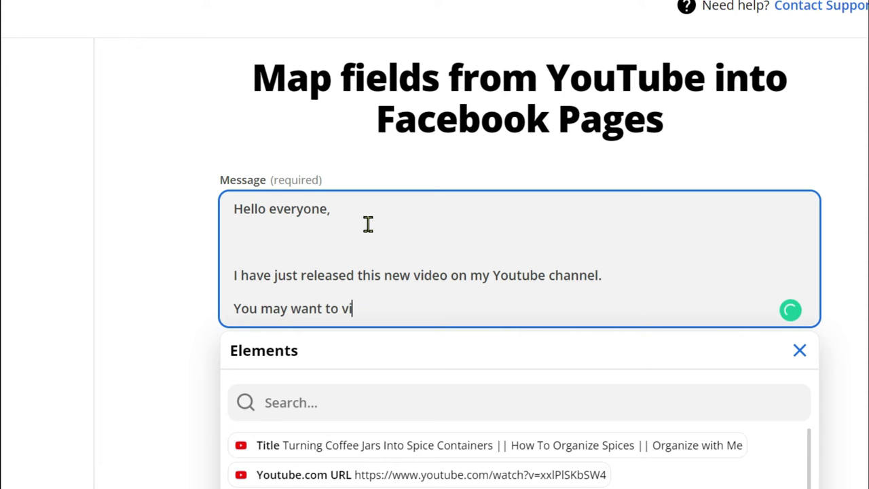
{"action": "type", "text": " now."}
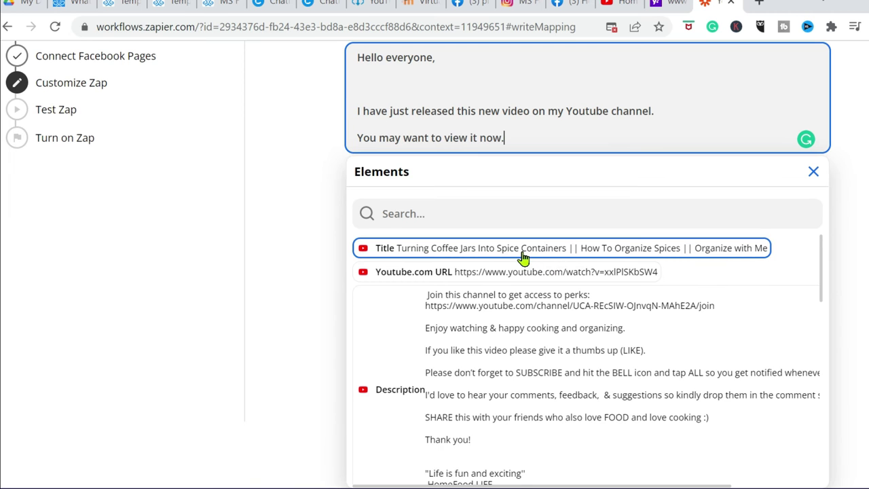
Append the video's Title and Youtube.com URL to the Facebook post message
{"action": "left_click", "coordinate": [523, 251]}
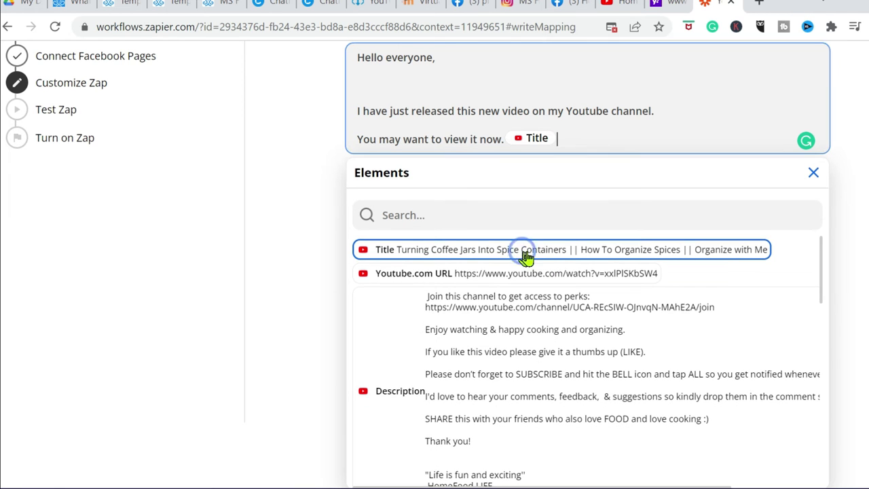
{"action": "left_click", "coordinate": [463, 278]}
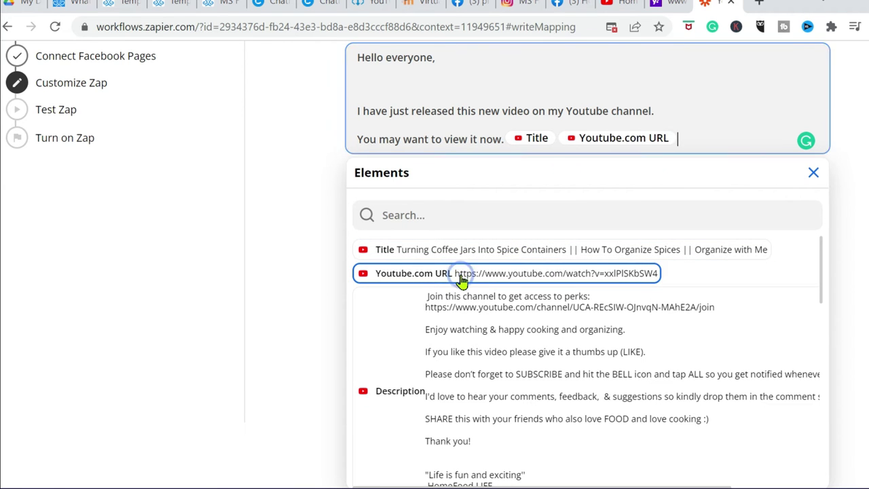
{"action": "left_click", "coordinate": [239, 226]}
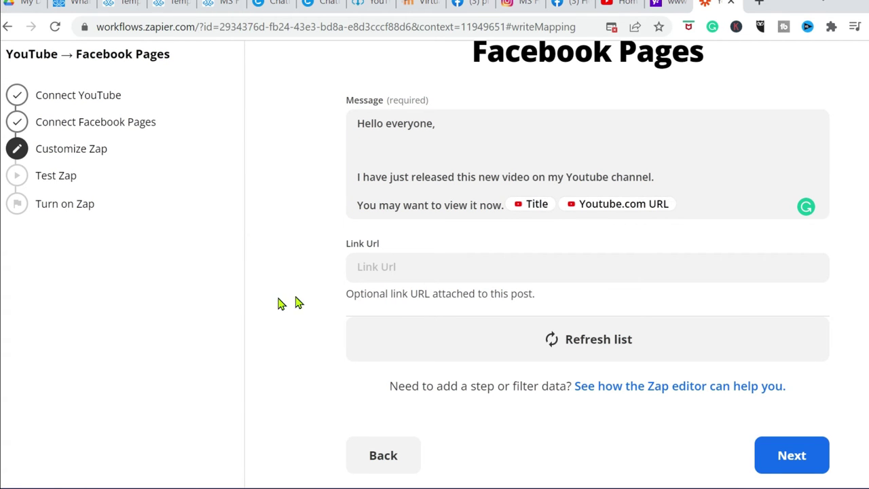
Set the post's Link Url to the video's Youtube.com URL
{"action": "left_click", "coordinate": [388, 266]}
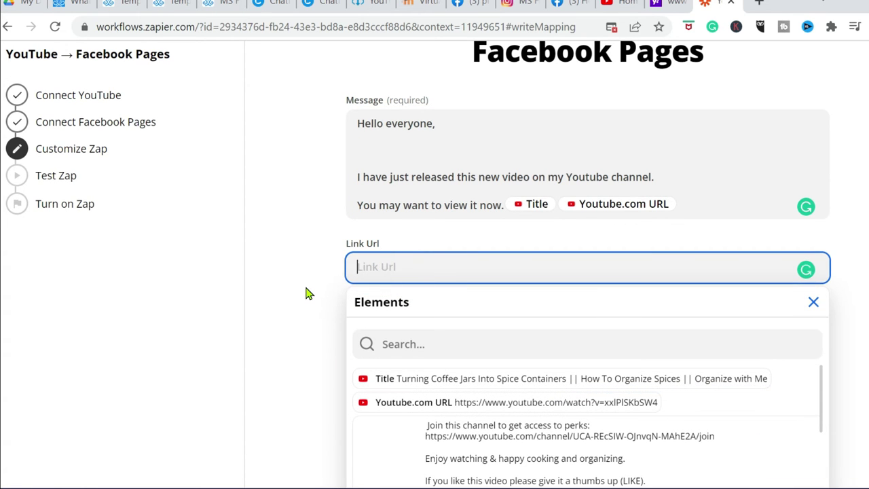
{"action": "left_click", "coordinate": [415, 405]}
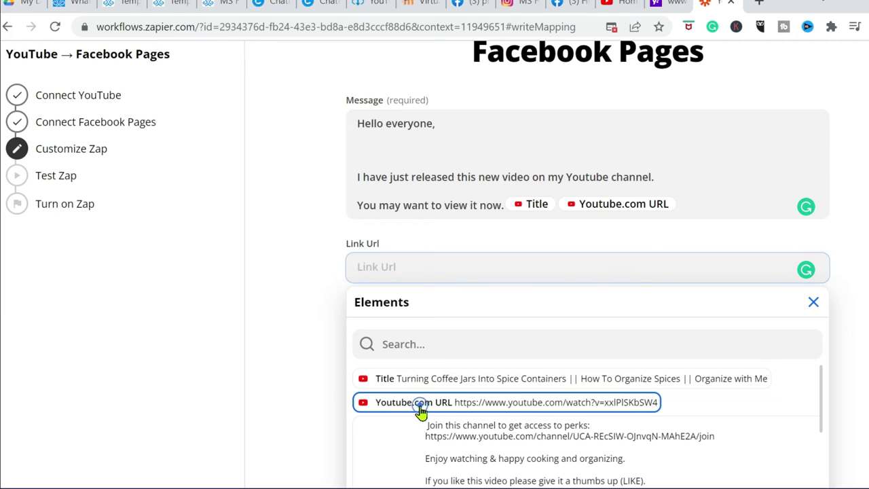
{"action": "left_click", "coordinate": [303, 288]}
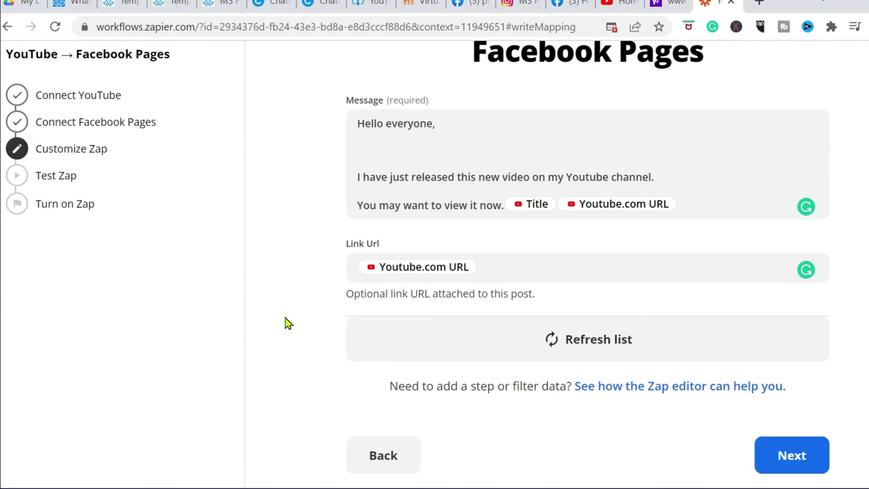
Advance to Test Zap and send a test post to the HomeFood LIFE Page
{"action": "left_click", "coordinate": [803, 468]}
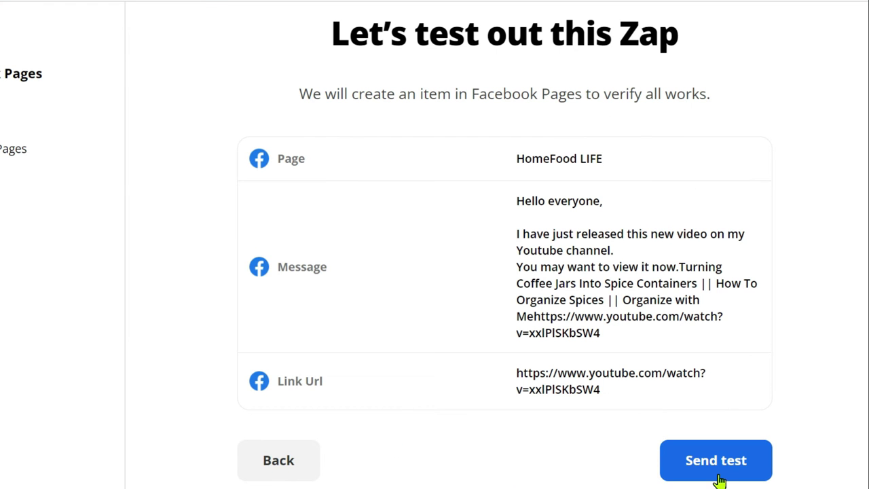
{"action": "left_click", "coordinate": [731, 461]}
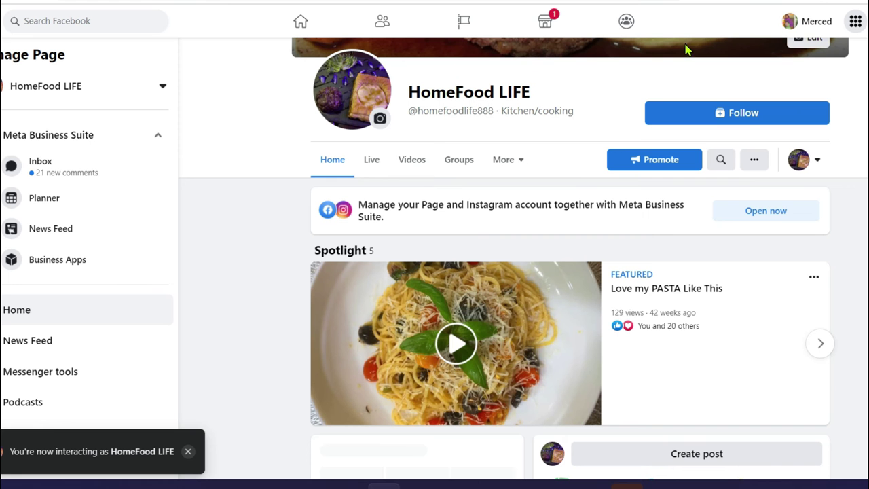
Scroll the HomeFood LIFE Page to Zapier's test post and highlight its message text
{"action": "scroll", "coordinate": [571, 272], "scroll_direction": "down", "scroll_amount": 5}
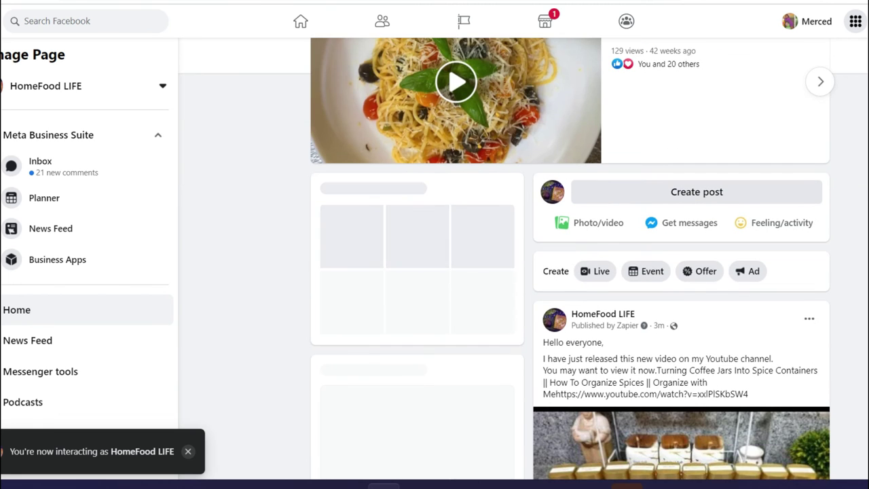
{"action": "scroll", "coordinate": [571, 276], "scroll_direction": "down", "scroll_amount": 1}
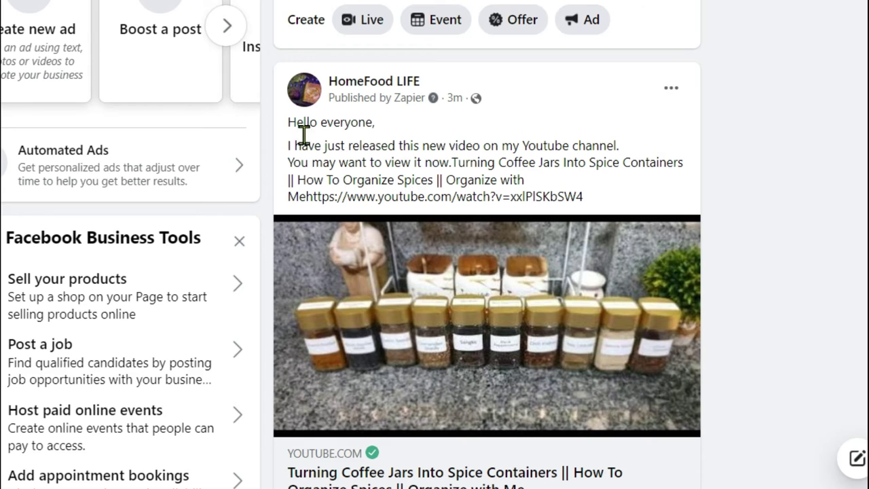
{"action": "left_click_drag", "start_coordinate": [290, 124], "coordinate": [667, 196]}
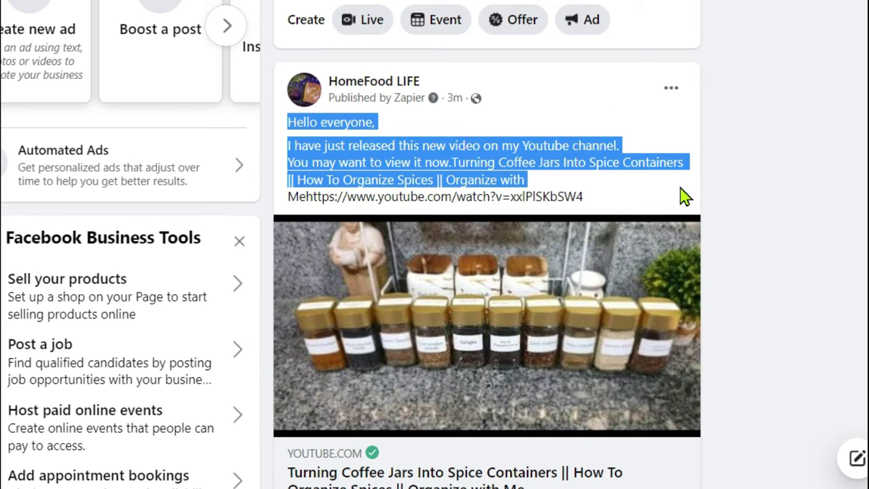
{"action": "left_click_drag", "start_coordinate": [674, 189], "coordinate": [747, 161]}
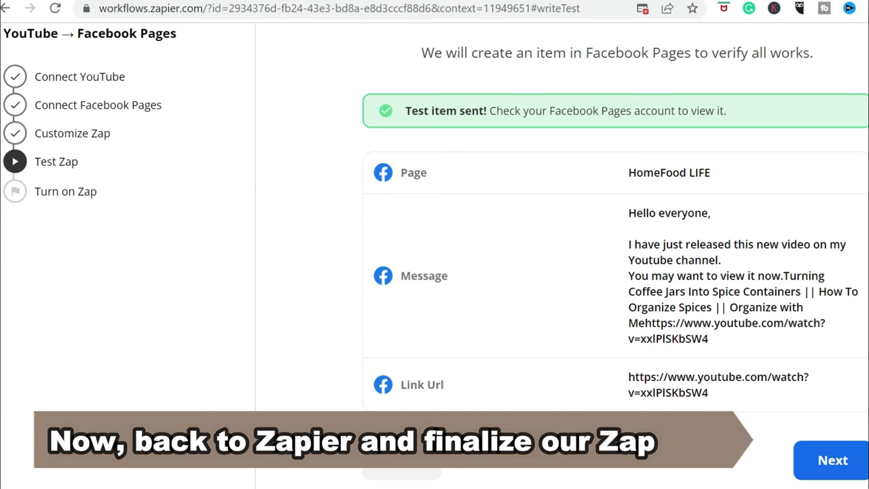
Move on to the Zap review page and turn the Zap on
{"action": "left_click", "coordinate": [838, 471]}
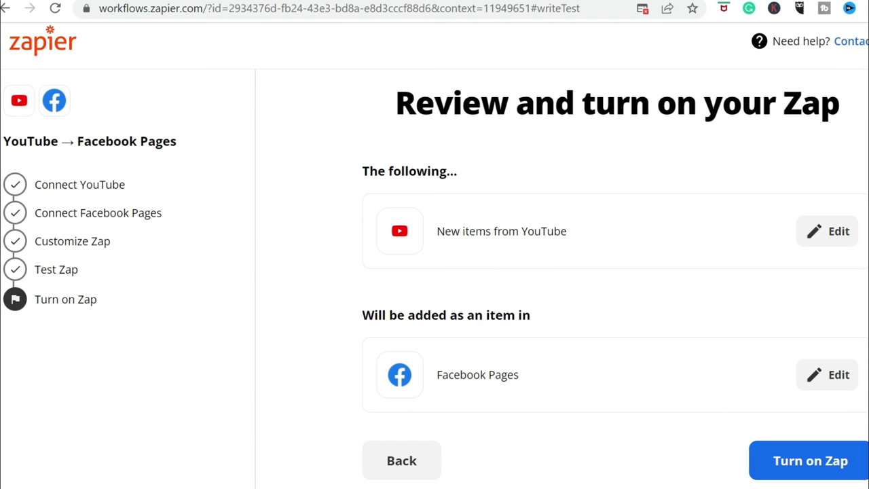
{"action": "left_click", "coordinate": [813, 467]}
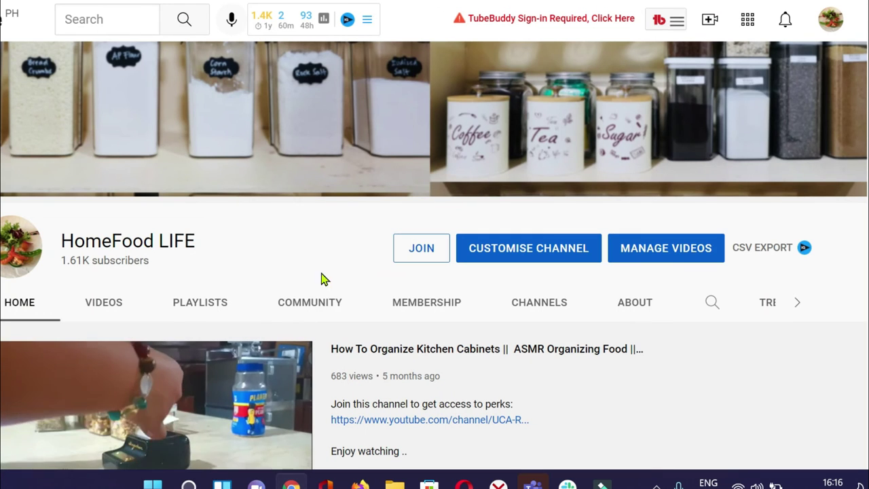
Start a new YouTube Studio video upload and choose the food video file
{"action": "left_click", "coordinate": [707, 24]}
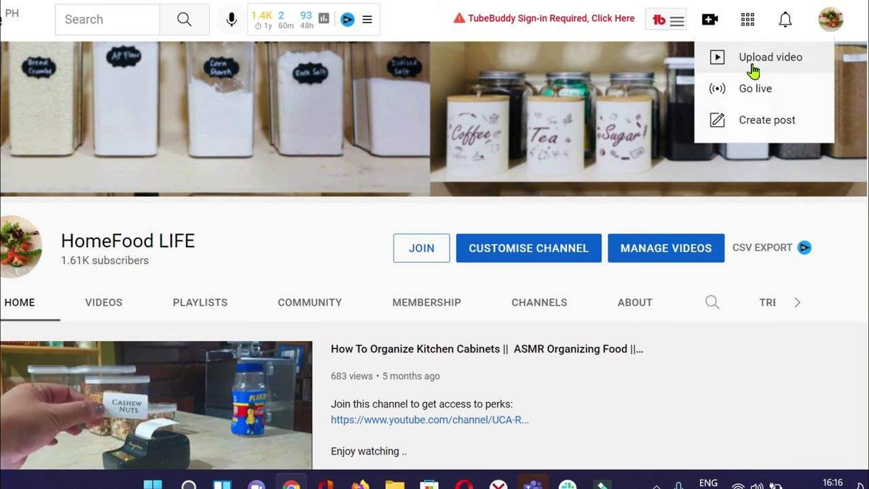
{"action": "left_click", "coordinate": [754, 65]}
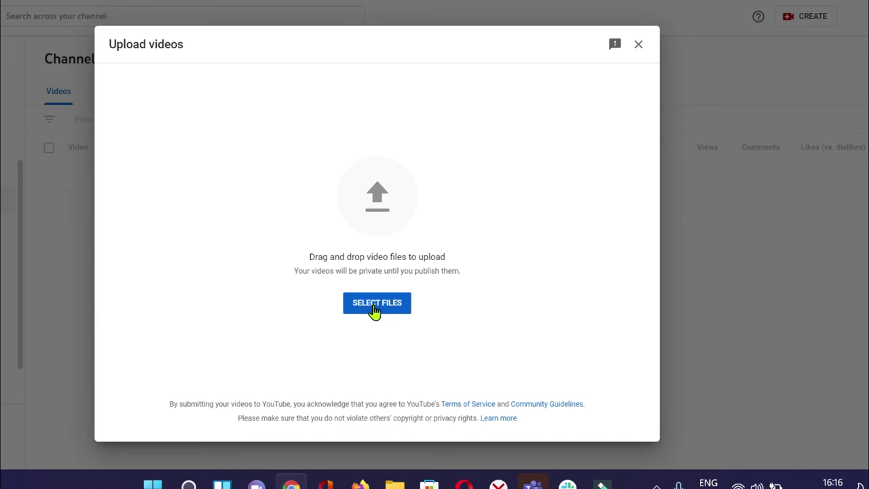
{"action": "left_click", "coordinate": [376, 309]}
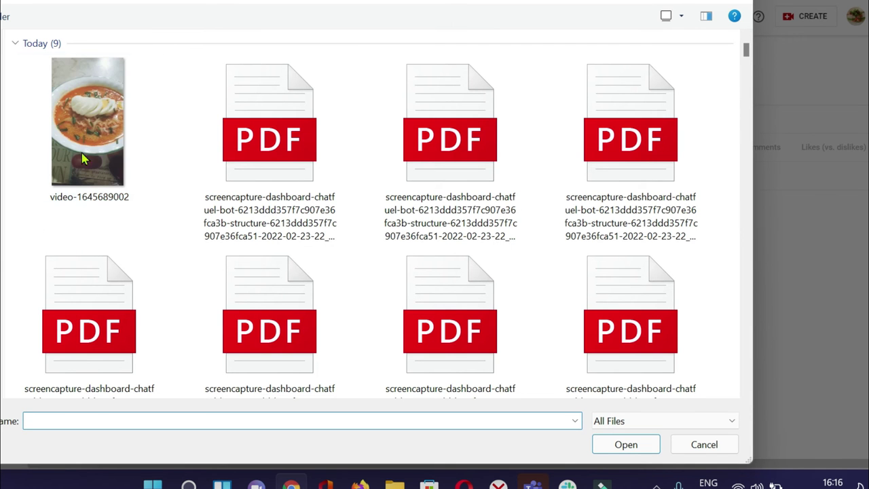
{"action": "left_click", "coordinate": [92, 132]}
{"action": "double_click", "coordinate": [91, 133]}
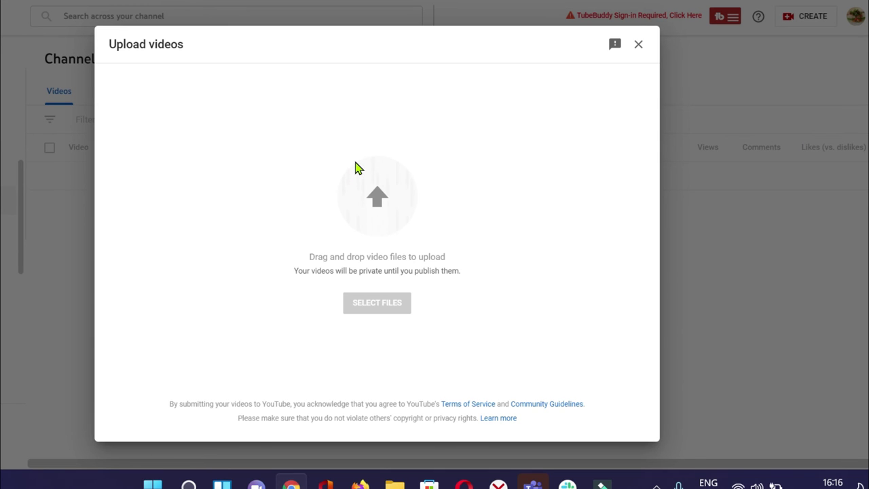
Replace the default title with 'Singapore Laksa Coconut Curry Noodles'
{"action": "left_click", "coordinate": [275, 167]}
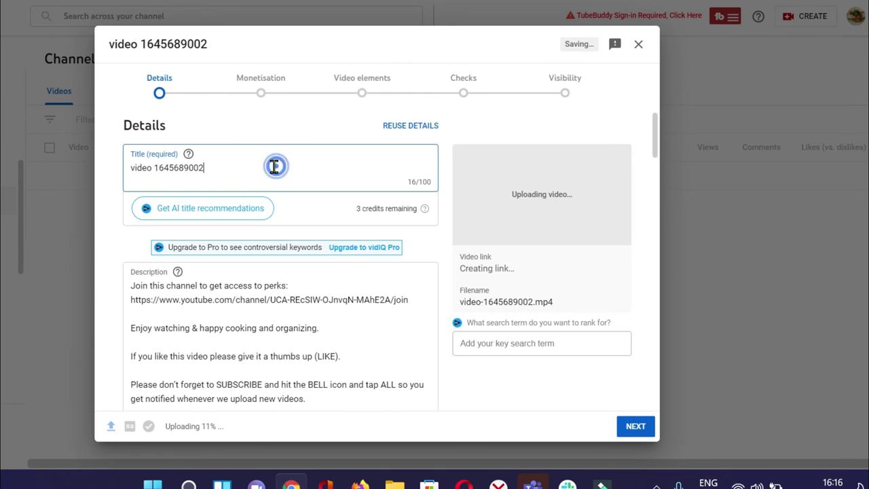
{"action": "key", "text": "ctrl+a"}
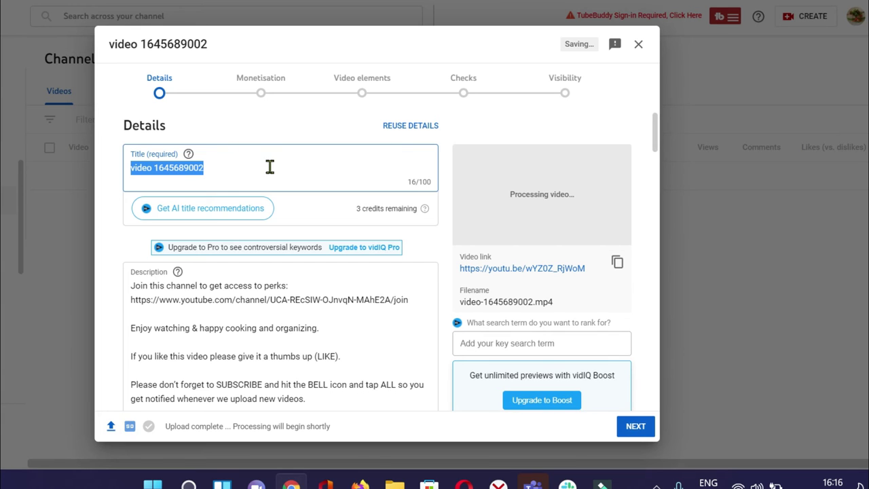
{"action": "type", "text": "SIn"}
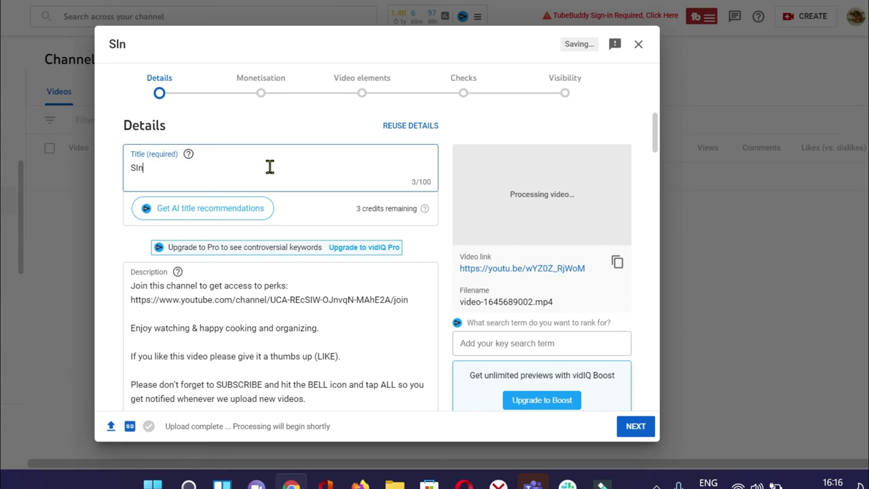
{"action": "type", "text": "g"}
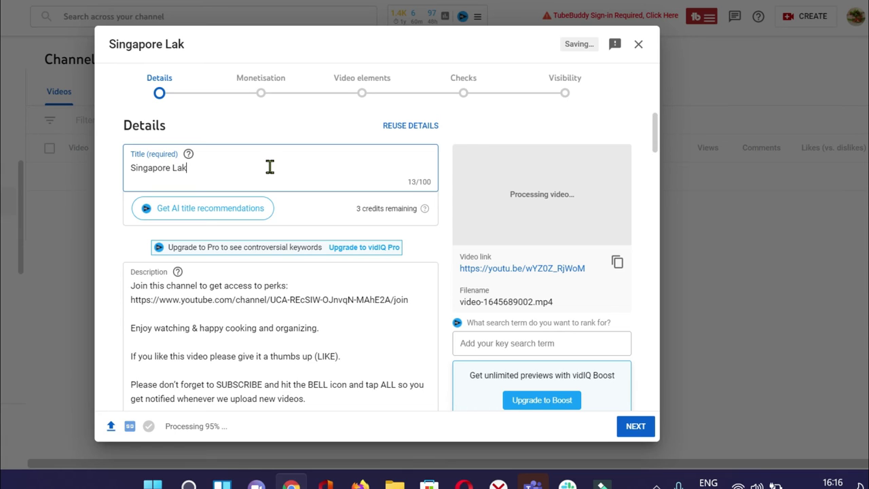
{"action": "type", "text": " Coco"}
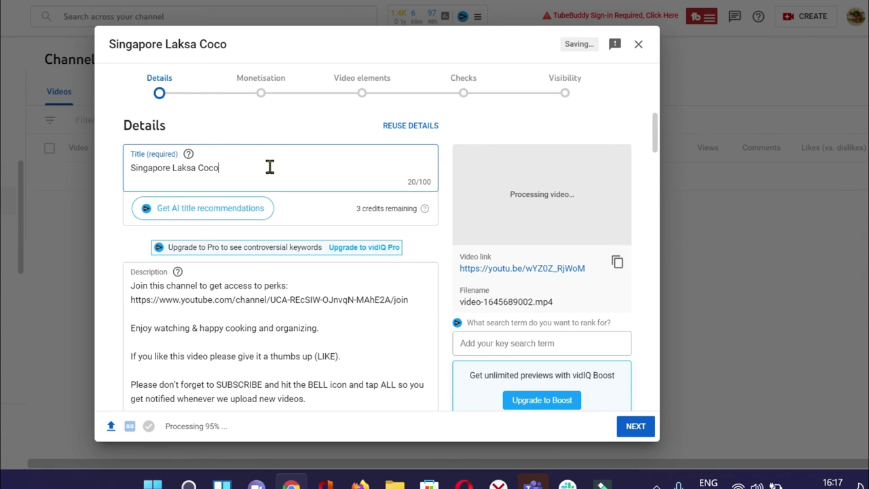
{"action": "type", "text": "nut Cu"}
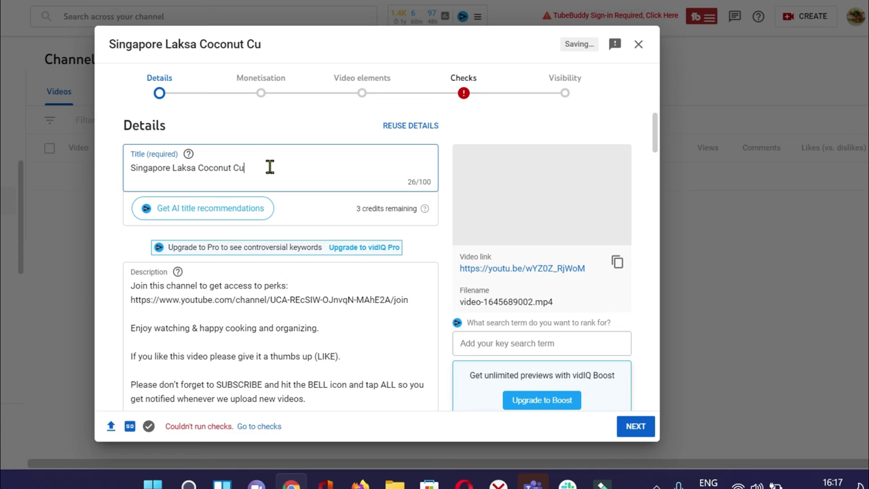
{"action": "type", "text": "rry Nood"}
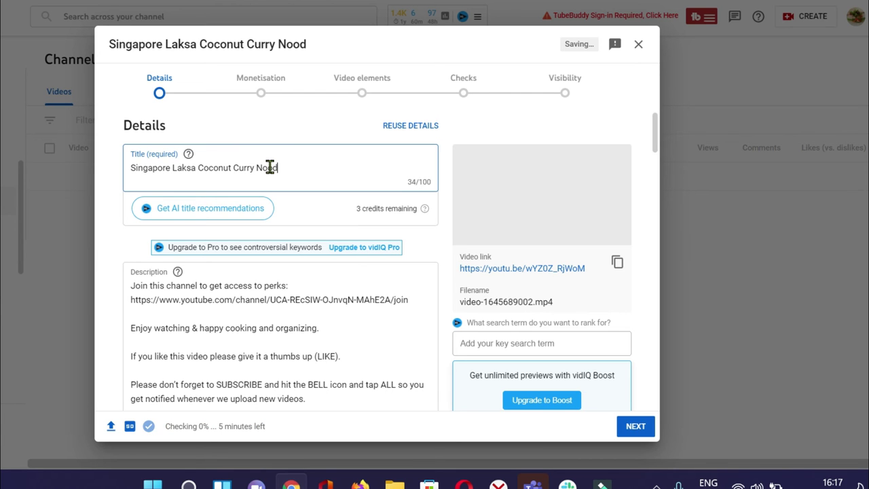
{"action": "type", "text": "les"}
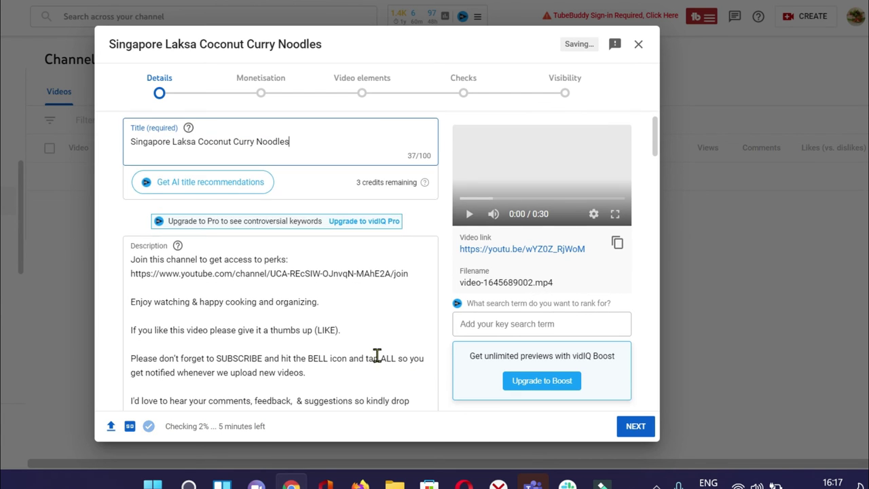
Mark the video as not made for kids and continue to Monetisation
{"action": "scroll", "coordinate": [378, 358], "scroll_direction": "down", "scroll_amount": 2}
{"action": "scroll", "coordinate": [387, 342], "scroll_direction": "down", "scroll_amount": 2}
{"action": "scroll", "coordinate": [333, 349], "scroll_direction": "down", "scroll_amount": 2}
{"action": "scroll", "coordinate": [334, 350], "scroll_direction": "down", "scroll_amount": 4}
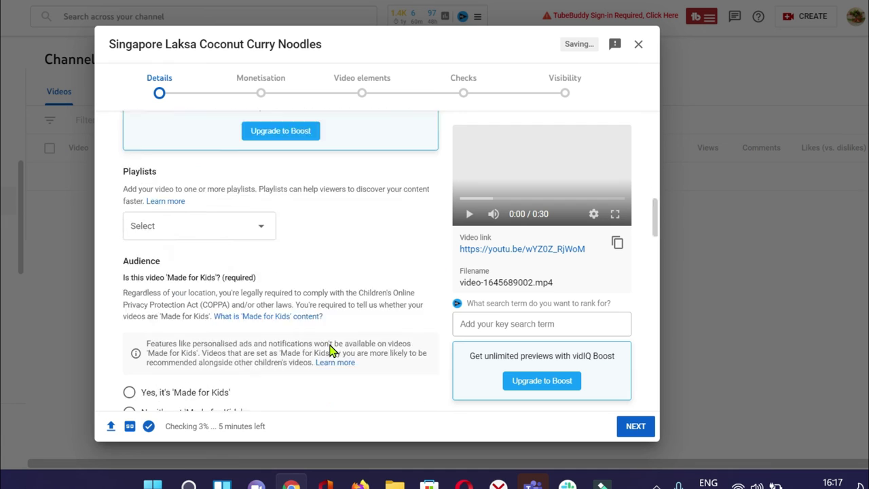
{"action": "scroll", "coordinate": [238, 353], "scroll_direction": "down", "scroll_amount": 1}
{"action": "left_click", "coordinate": [129, 352]}
{"action": "scroll", "coordinate": [282, 306], "scroll_direction": "down", "scroll_amount": 4}
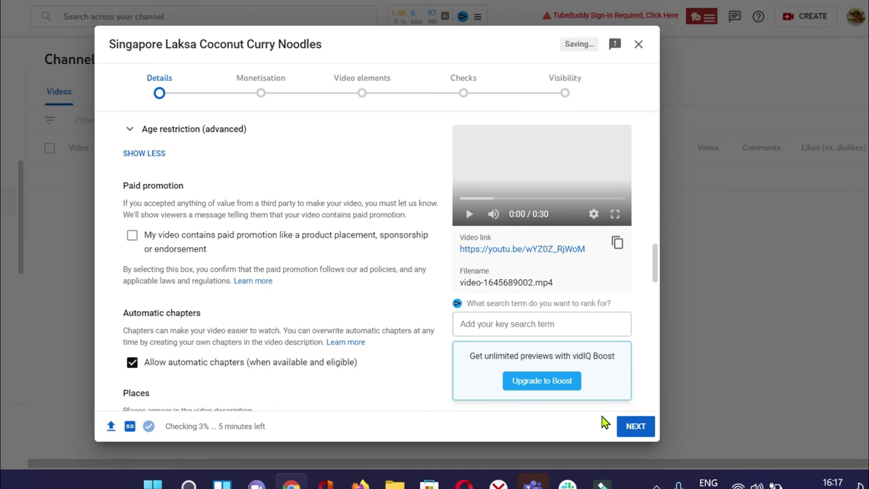
{"action": "left_click", "coordinate": [635, 427]}
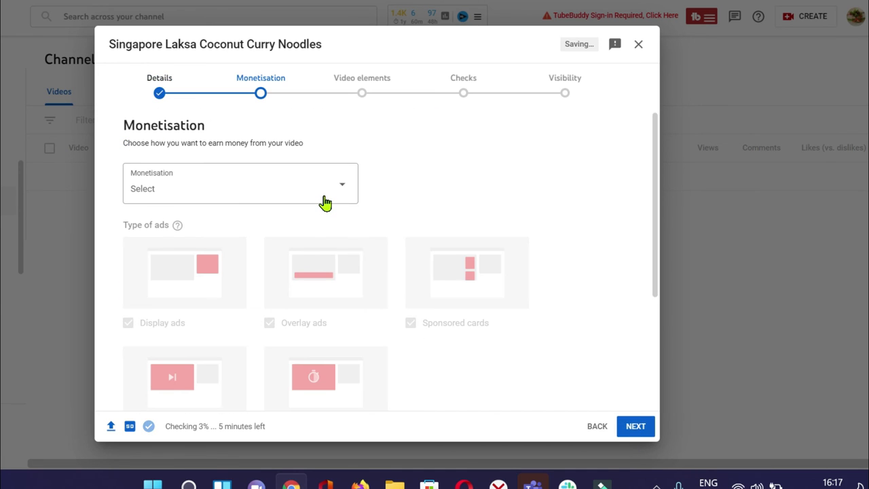
Turn monetisation on for the Singapore Laksa upload
{"action": "left_click", "coordinate": [324, 195]}
{"action": "left_click", "coordinate": [143, 183]}
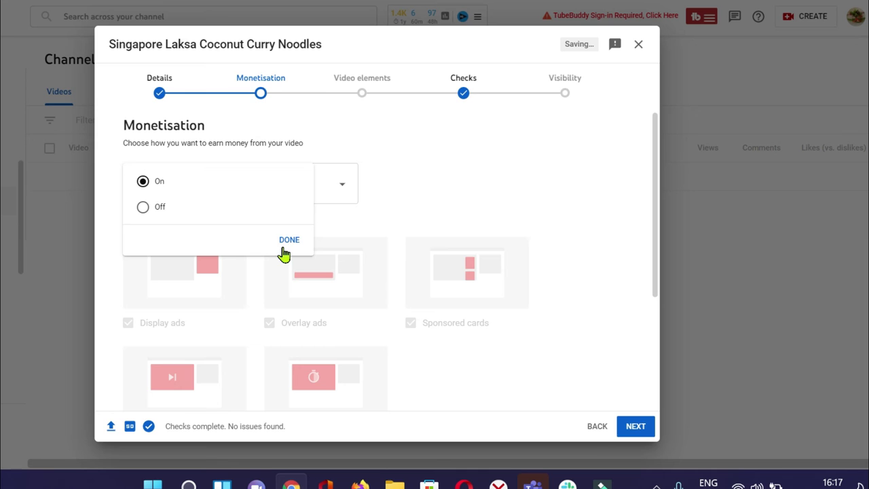
{"action": "left_click", "coordinate": [288, 242]}
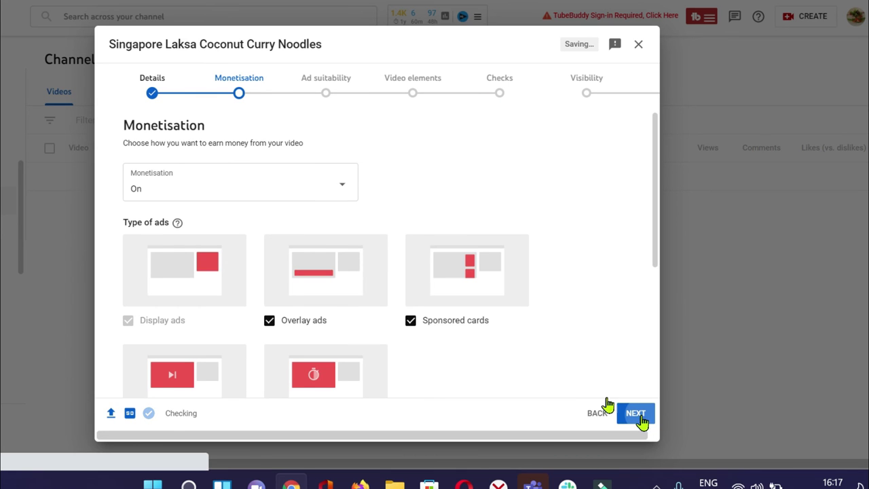
{"action": "left_click", "coordinate": [642, 421]}
Answer the ad suitability questionnaire with 'None of the above' and submit the rating
{"action": "scroll", "coordinate": [290, 278], "scroll_direction": "down", "scroll_amount": 4}
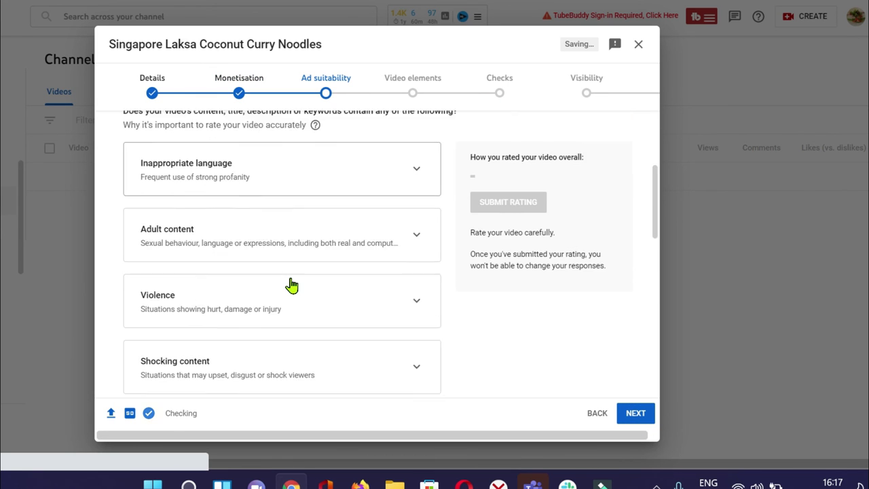
{"action": "scroll", "coordinate": [355, 321], "scroll_direction": "down", "scroll_amount": 1}
{"action": "scroll", "coordinate": [361, 324], "scroll_direction": "down", "scroll_amount": 3}
{"action": "scroll", "coordinate": [364, 324], "scroll_direction": "down", "scroll_amount": 4}
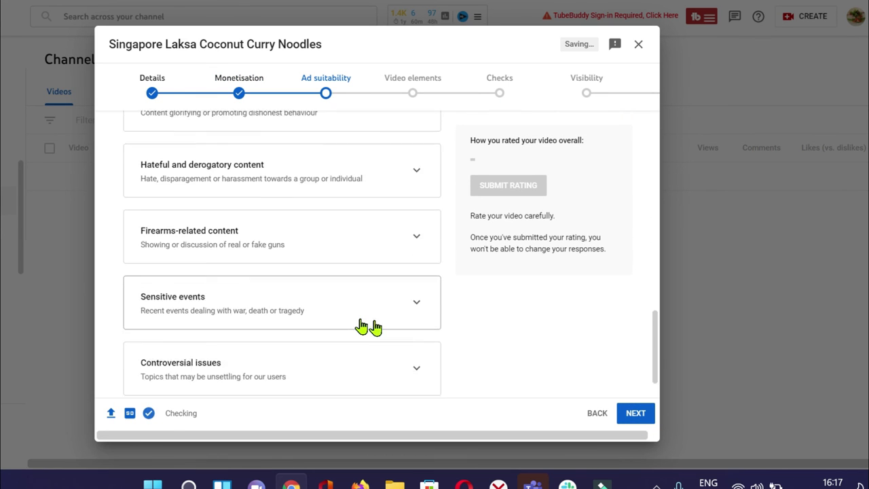
{"action": "left_click", "coordinate": [133, 373]}
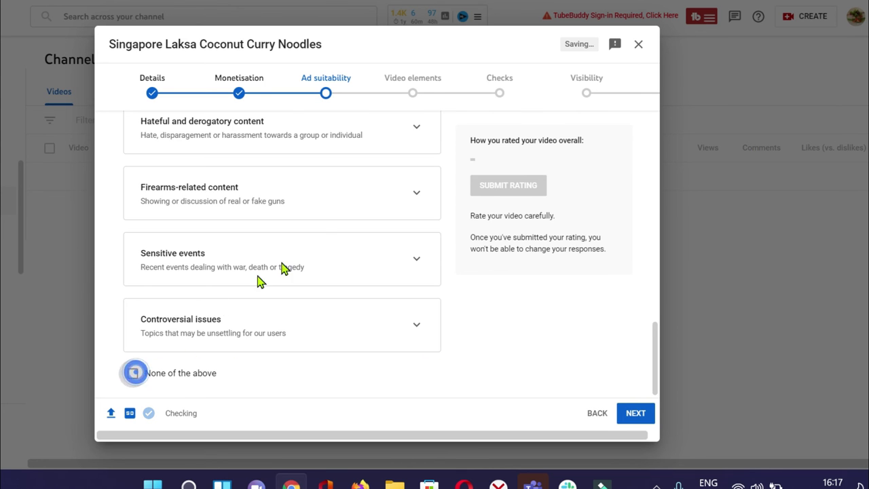
{"action": "scroll", "coordinate": [468, 178], "scroll_direction": "up", "scroll_amount": 2}
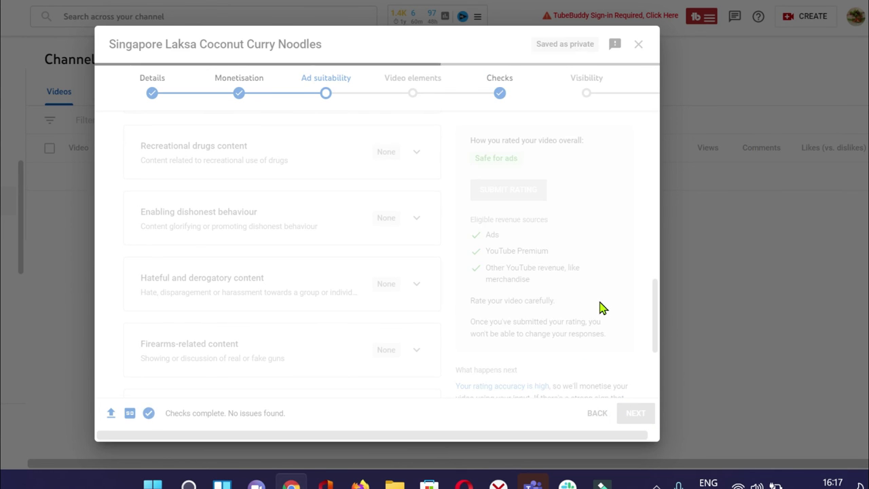
{"action": "left_click", "coordinate": [635, 414]}
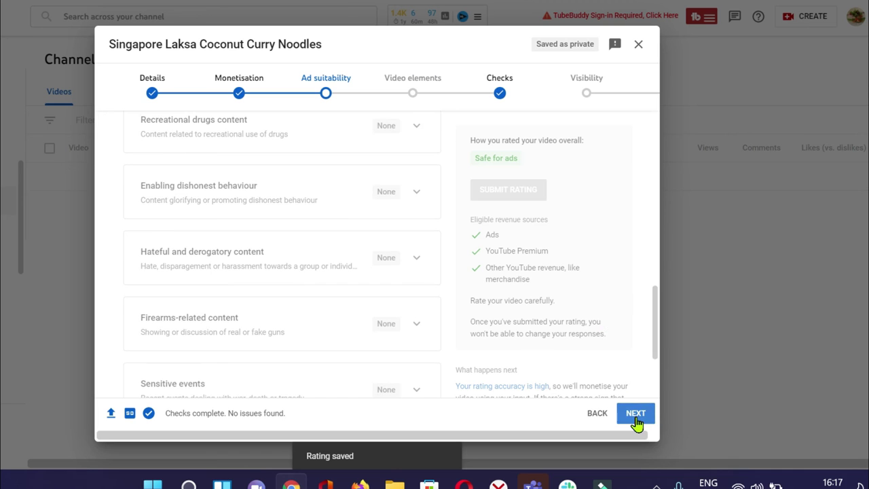
Set visibility to Public, publish the video and close the confirmation
{"action": "left_click", "coordinate": [635, 414]}
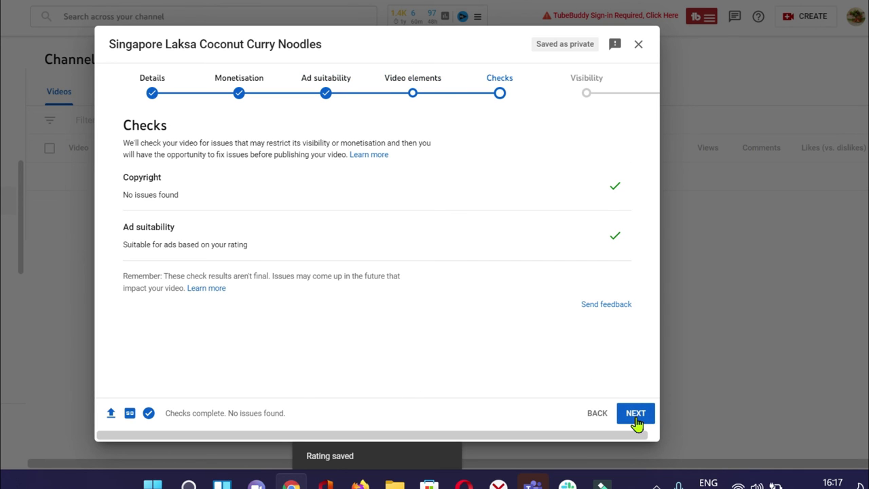
{"action": "left_click", "coordinate": [636, 414]}
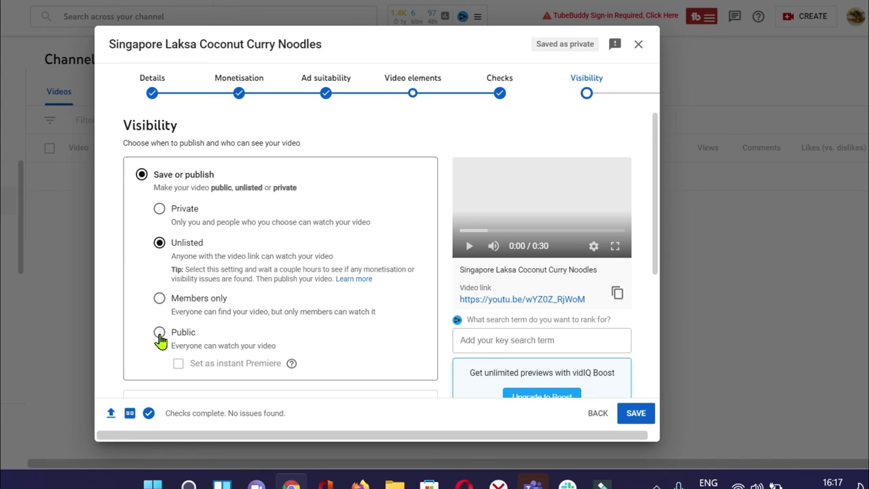
{"action": "left_click", "coordinate": [160, 332]}
{"action": "left_click", "coordinate": [628, 413]}
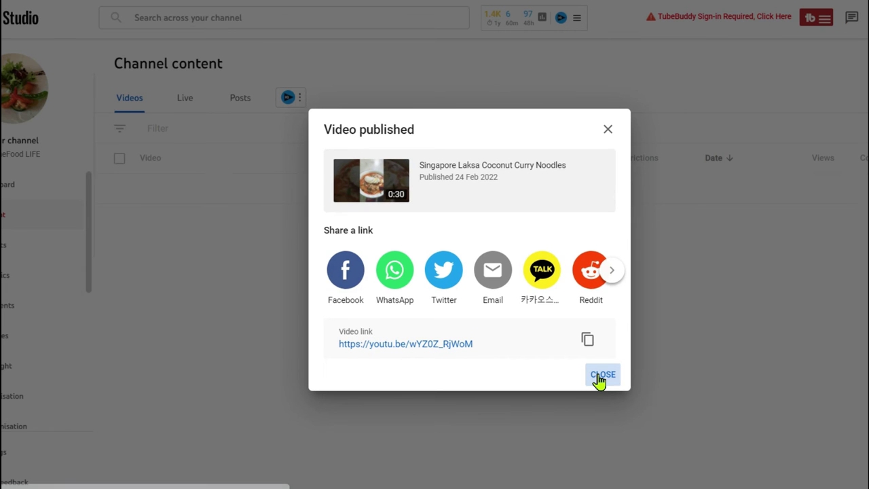
{"action": "left_click", "coordinate": [502, 350]}
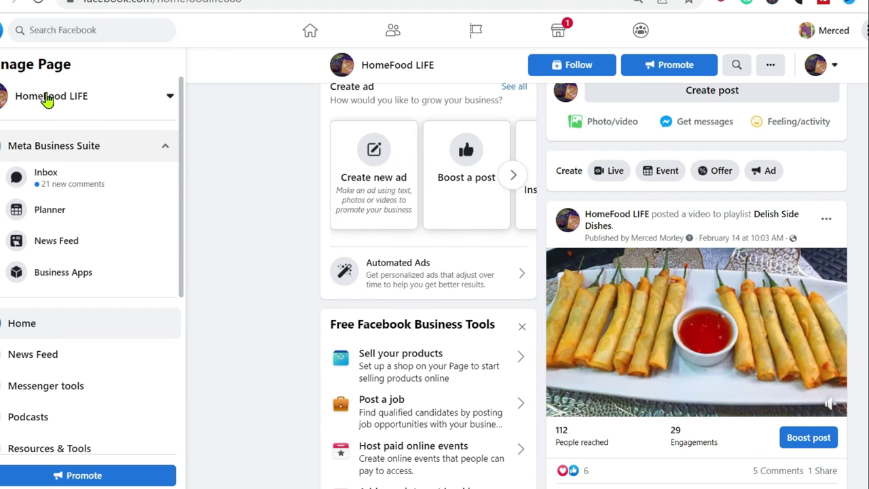
Open the HomeFood LIFE Page and scroll to Zapier's Singapore Laksa video post
{"action": "left_click", "coordinate": [48, 97]}
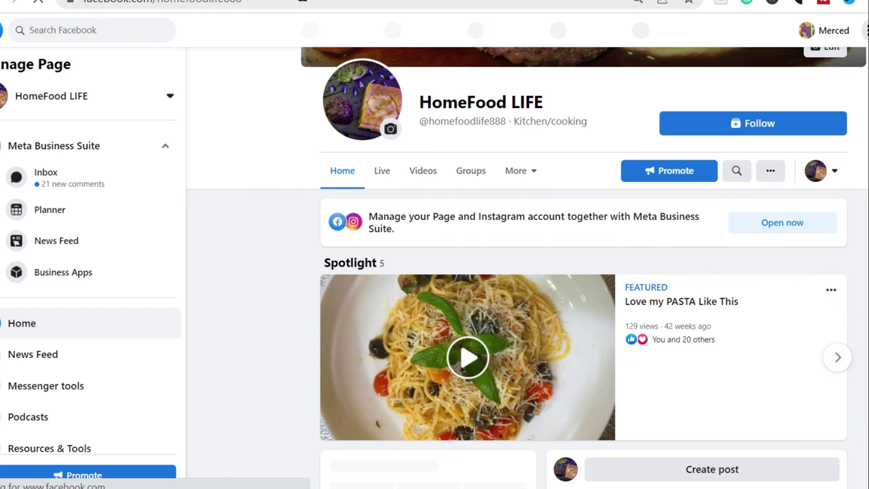
{"action": "scroll", "coordinate": [584, 271], "scroll_direction": "down", "scroll_amount": 6}
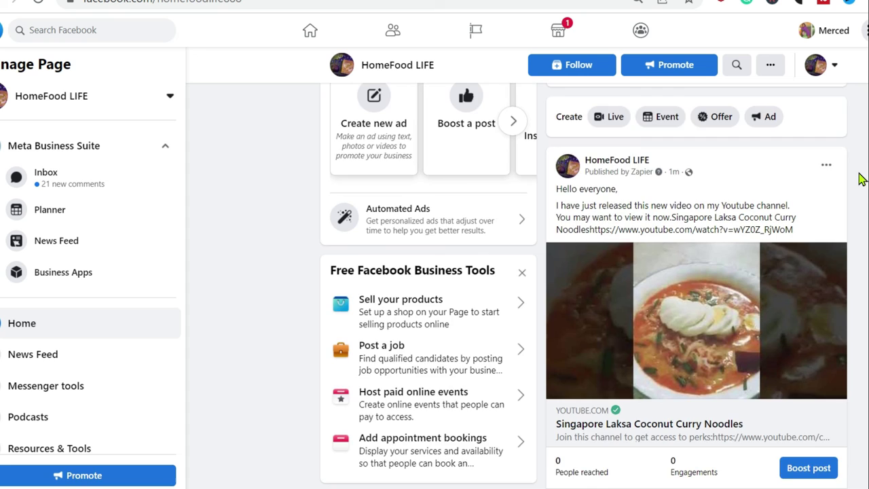
{"action": "scroll", "coordinate": [859, 181], "scroll_direction": "down", "scroll_amount": 2}
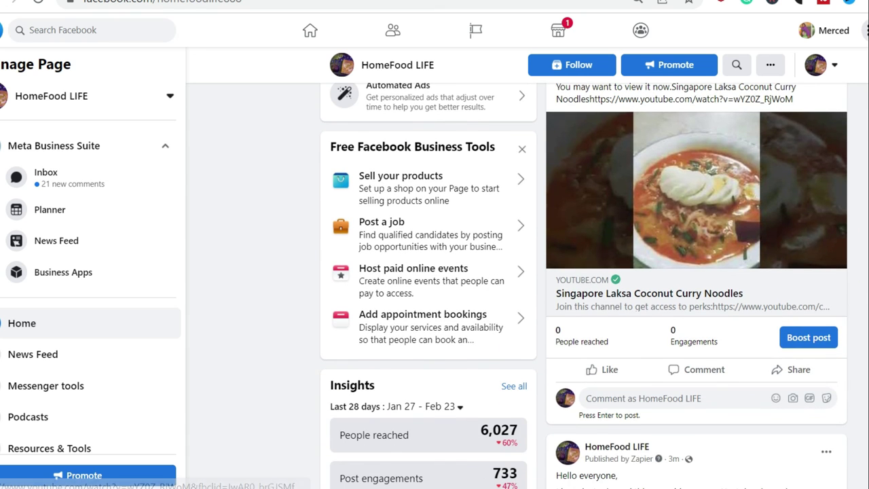
{"action": "scroll", "coordinate": [669, 307], "scroll_direction": "up", "scroll_amount": 2}
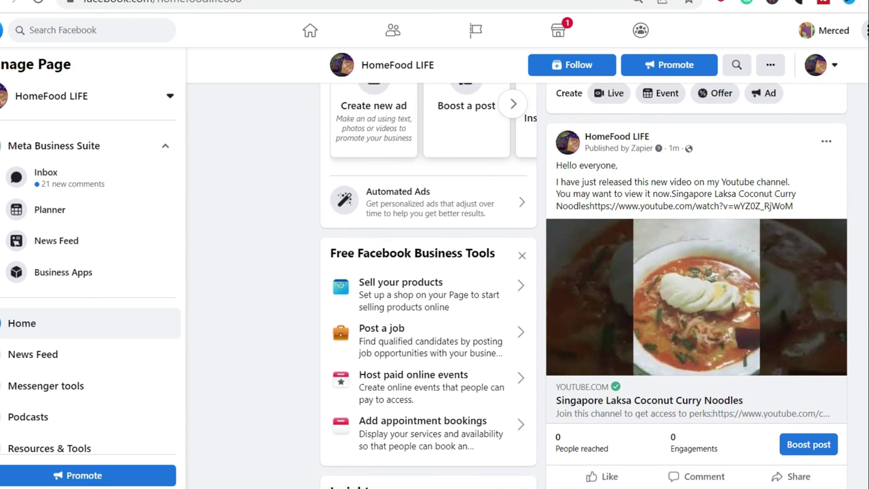